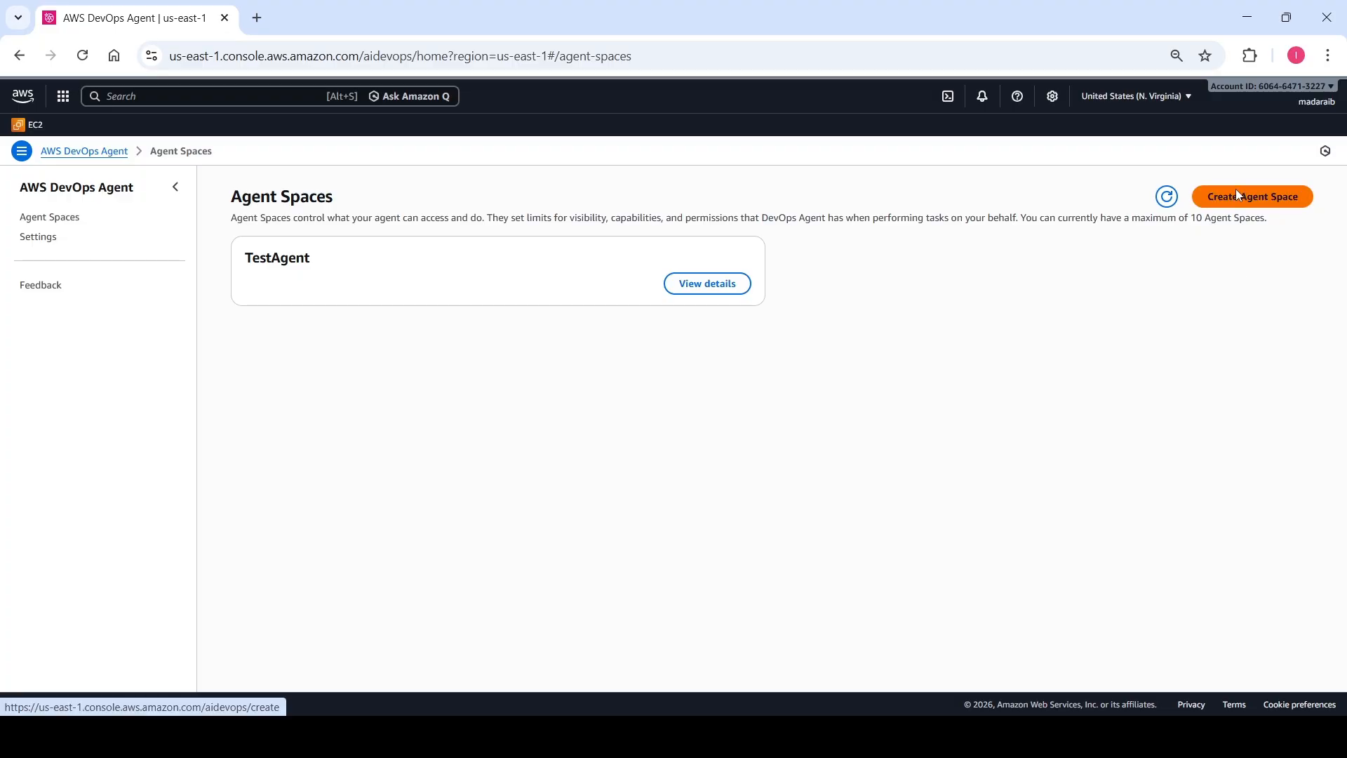
# Create an Agent Space named AgentSpace with auto-created DevOps Agent roles for AWS resource access and the web app
pyautogui.click(1238, 195)
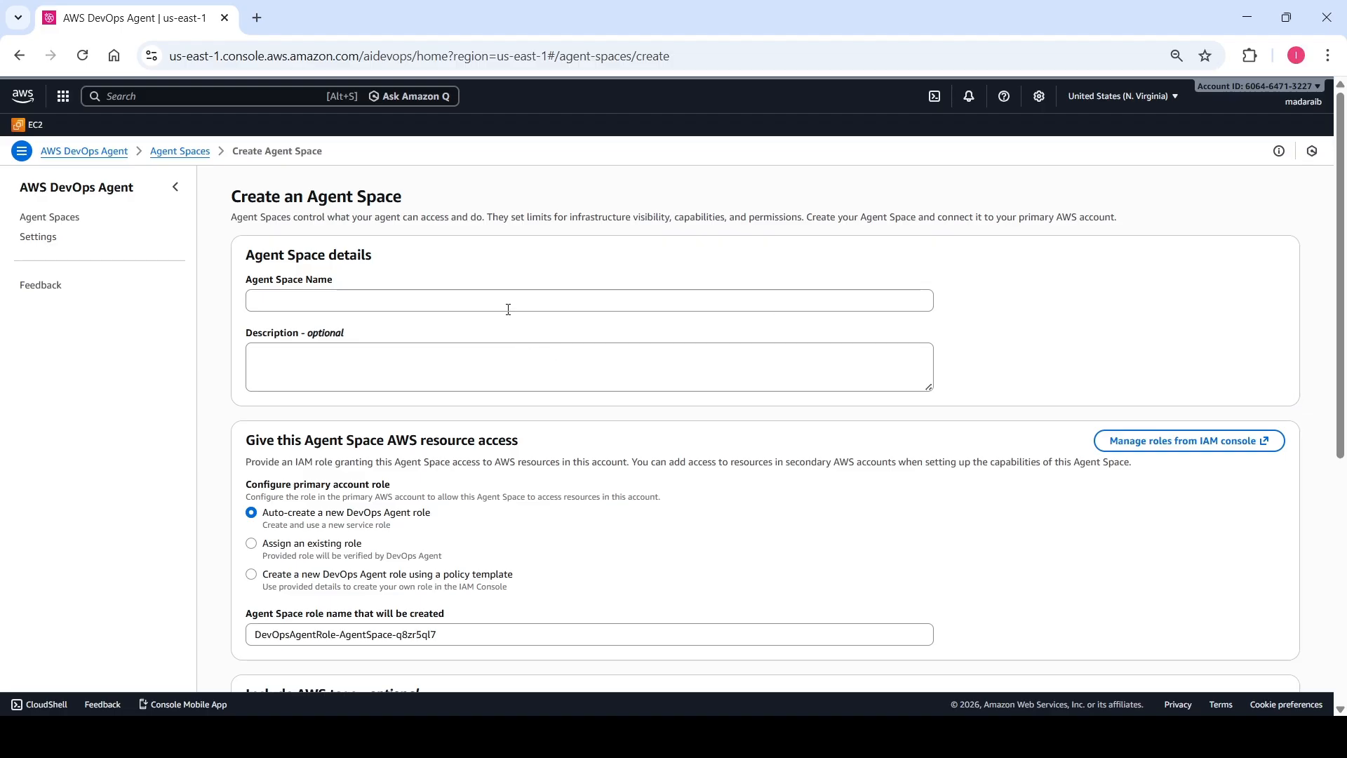
pyautogui.click(455, 300)
pyautogui.write('AgentSpace')
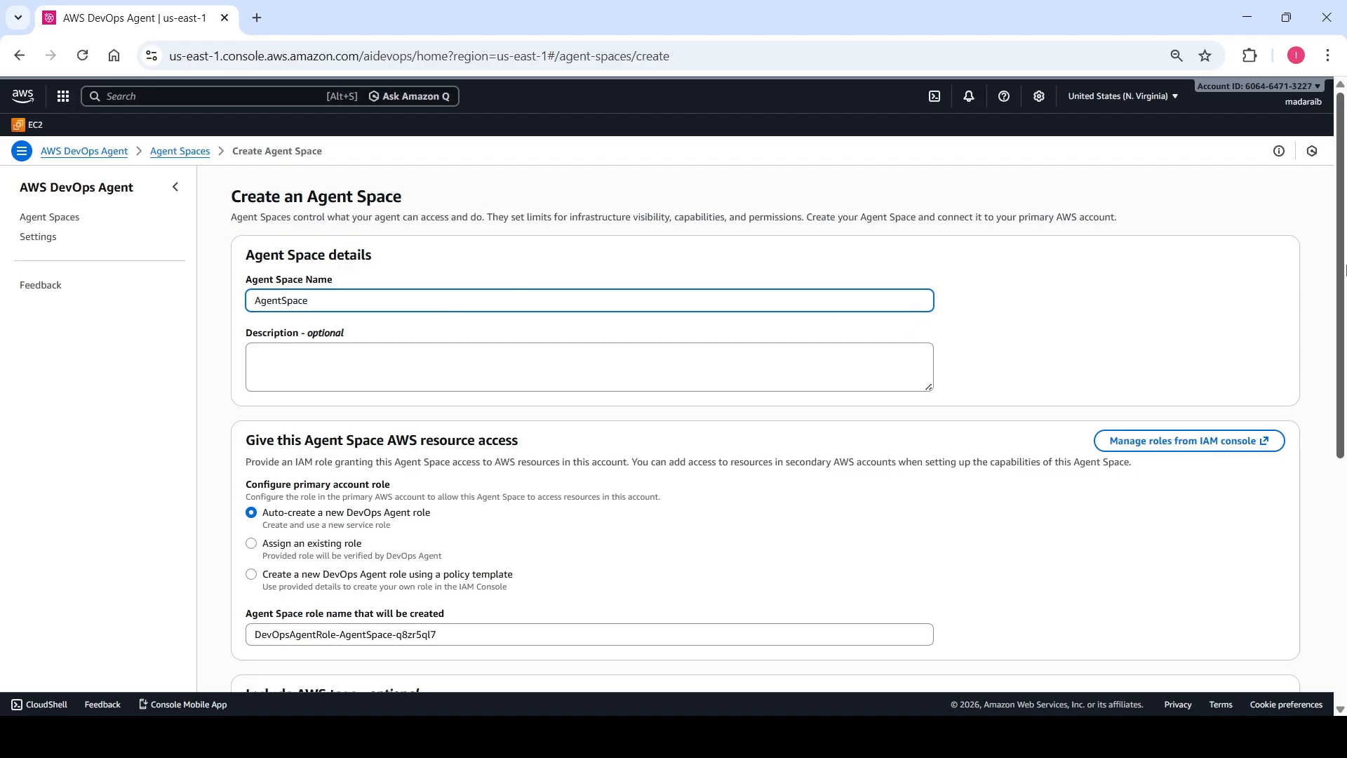
pyautogui.scroll(-2, 1345, 340)
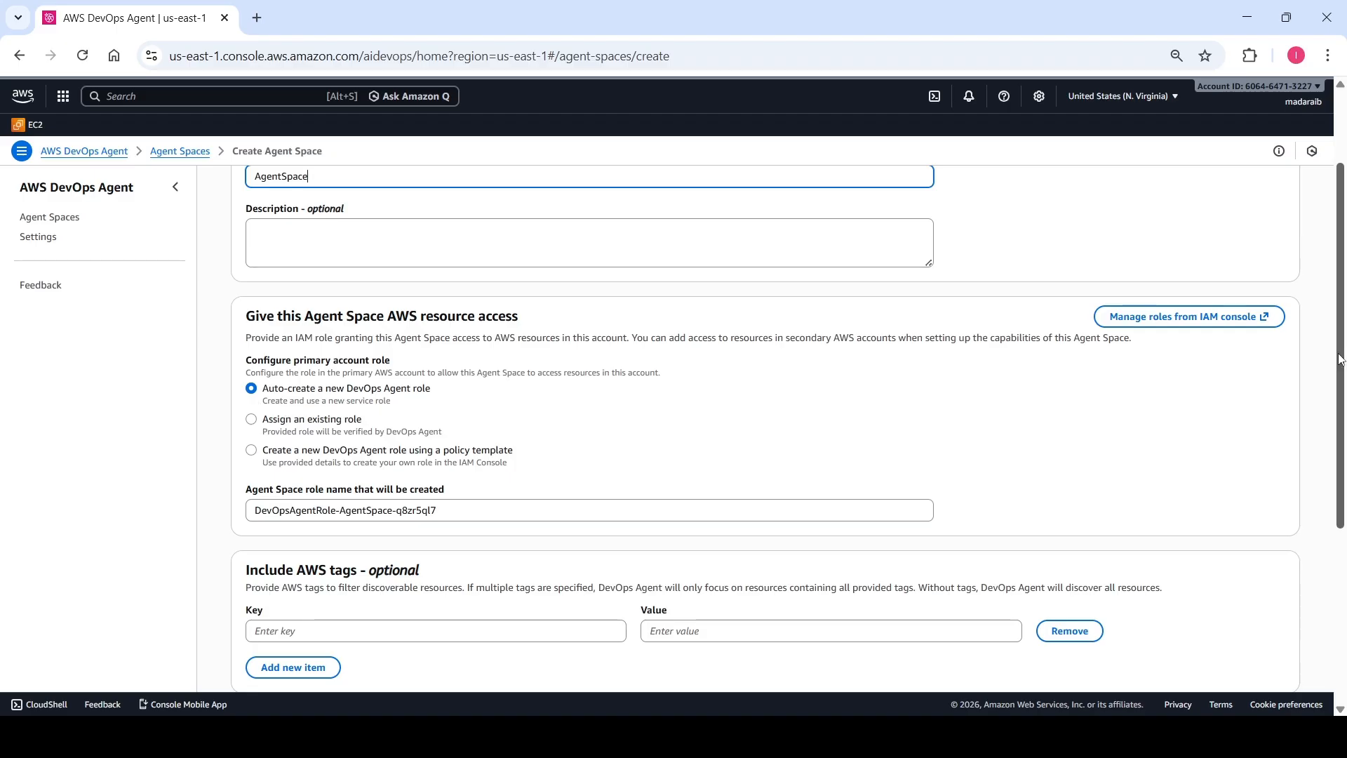
pyautogui.moveTo(1340, 358); pyautogui.dragTo(1326, 489)
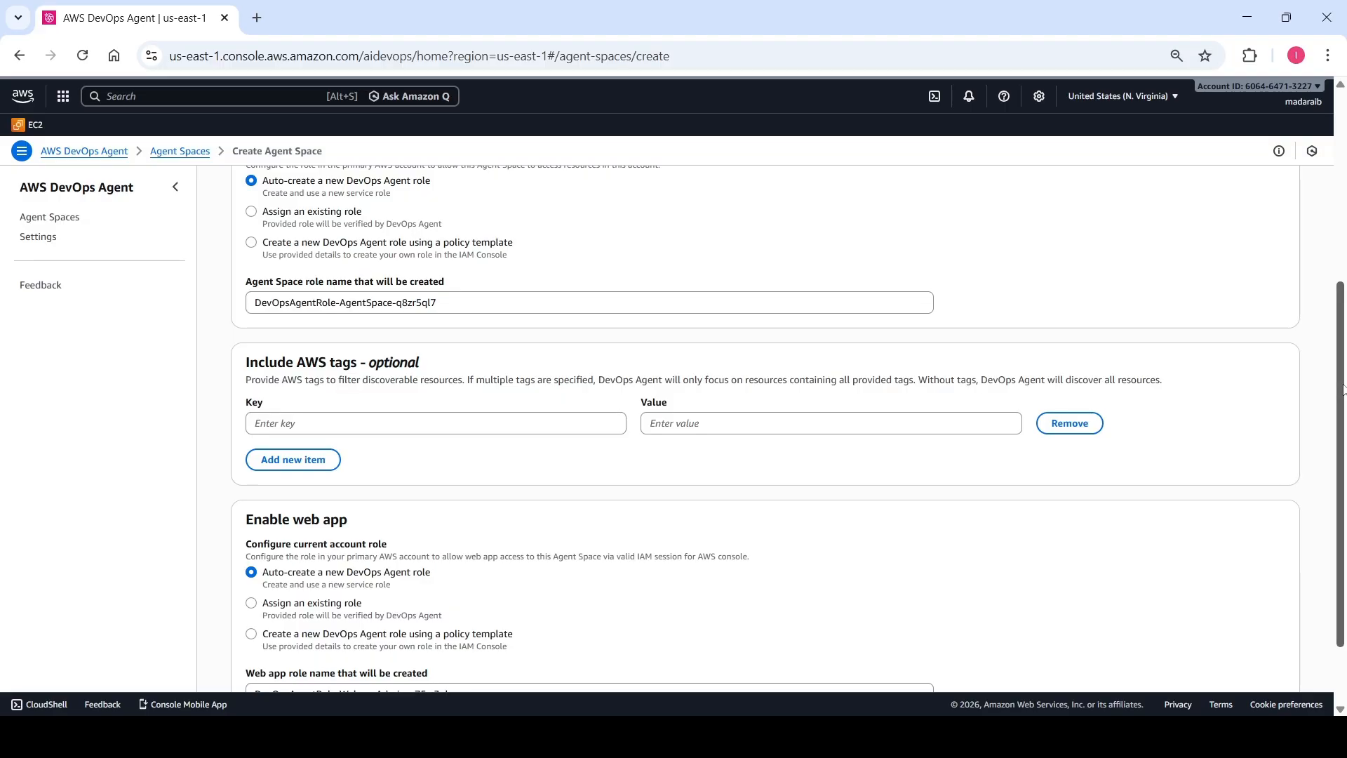
pyautogui.moveTo(1343, 390); pyautogui.dragTo(1345, 456)
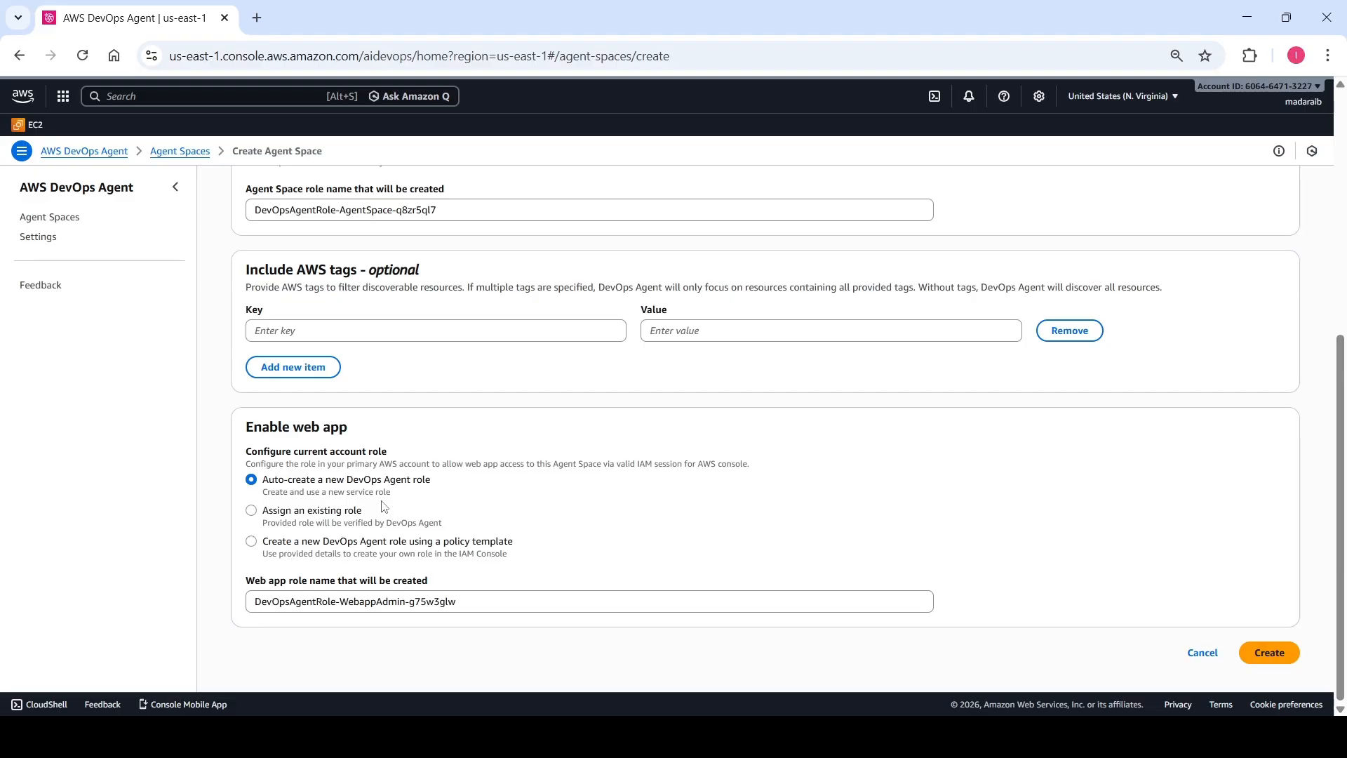
pyautogui.moveTo(1341, 468); pyautogui.dragTo(1332, 235)
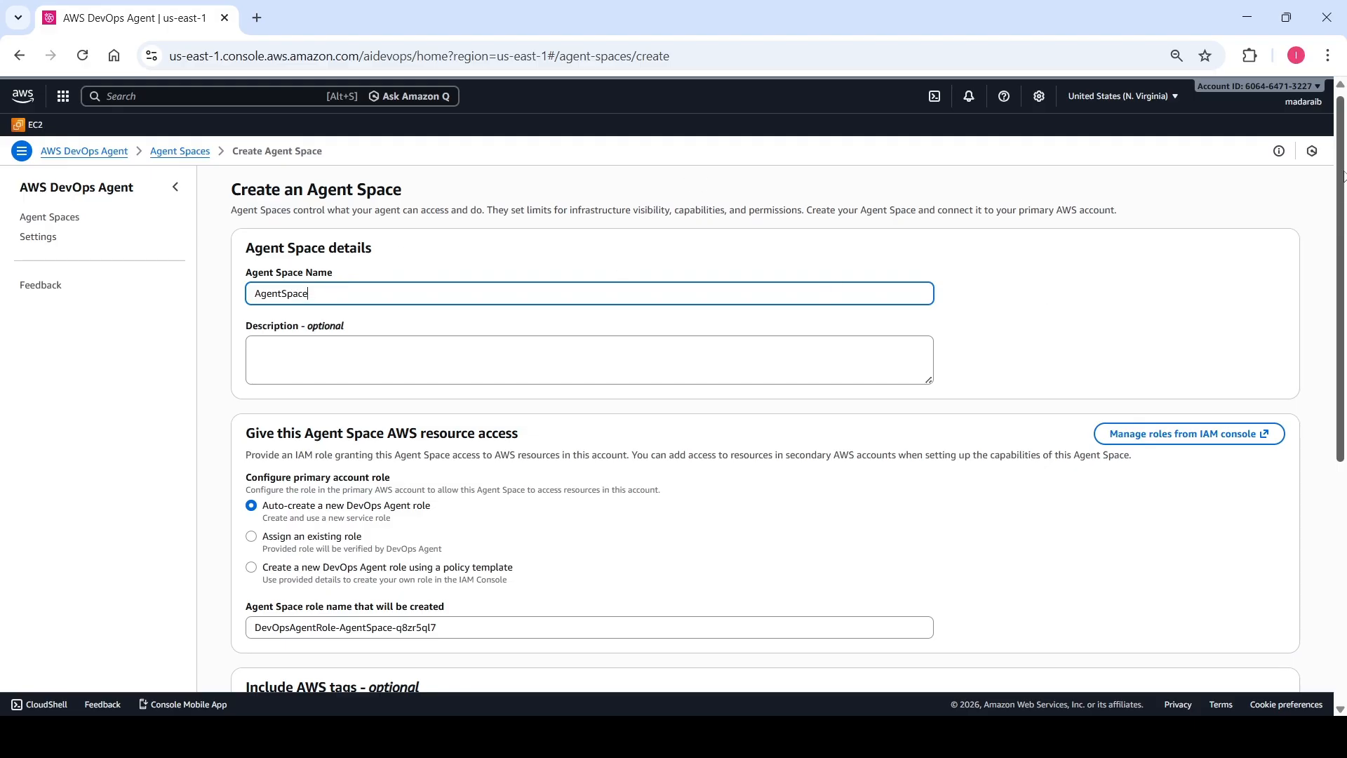
pyautogui.moveTo(1340, 196); pyautogui.dragTo(1337, 472)
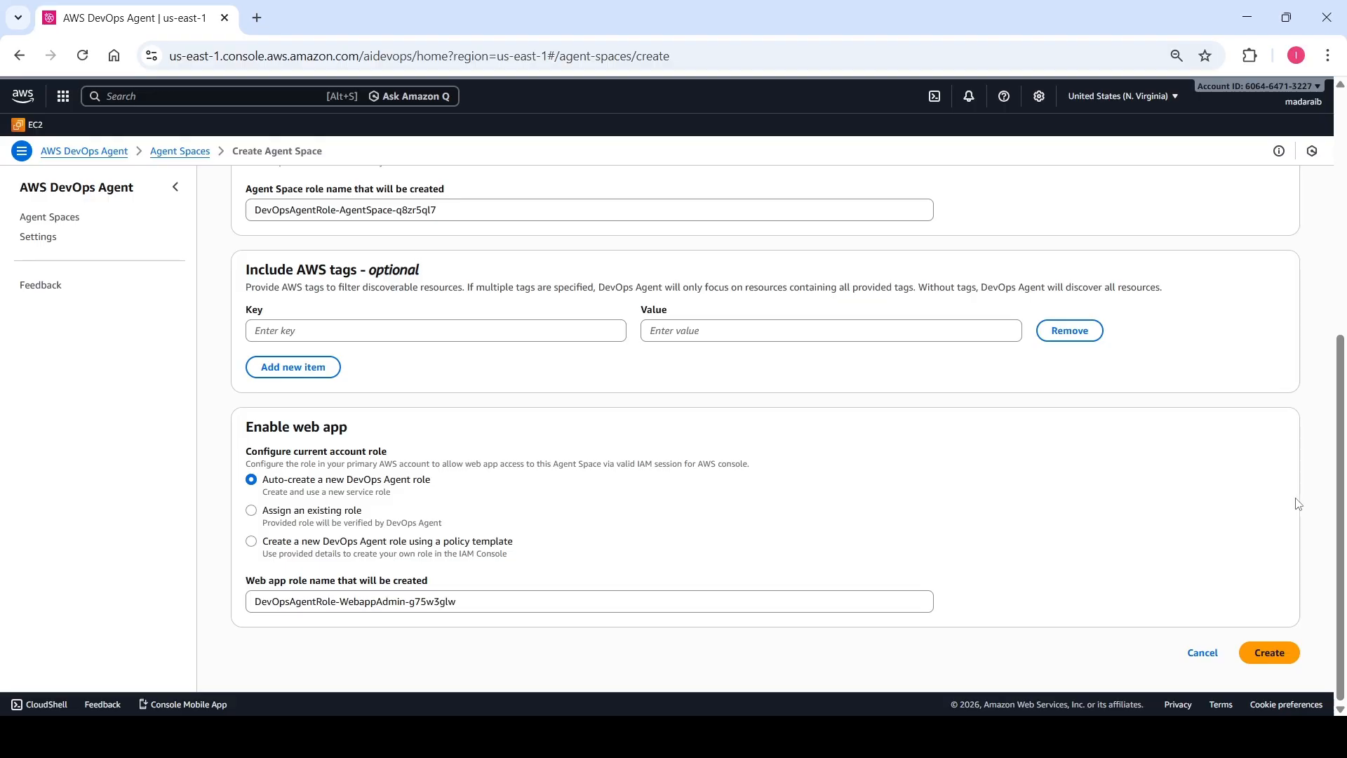
pyautogui.click(1270, 653)
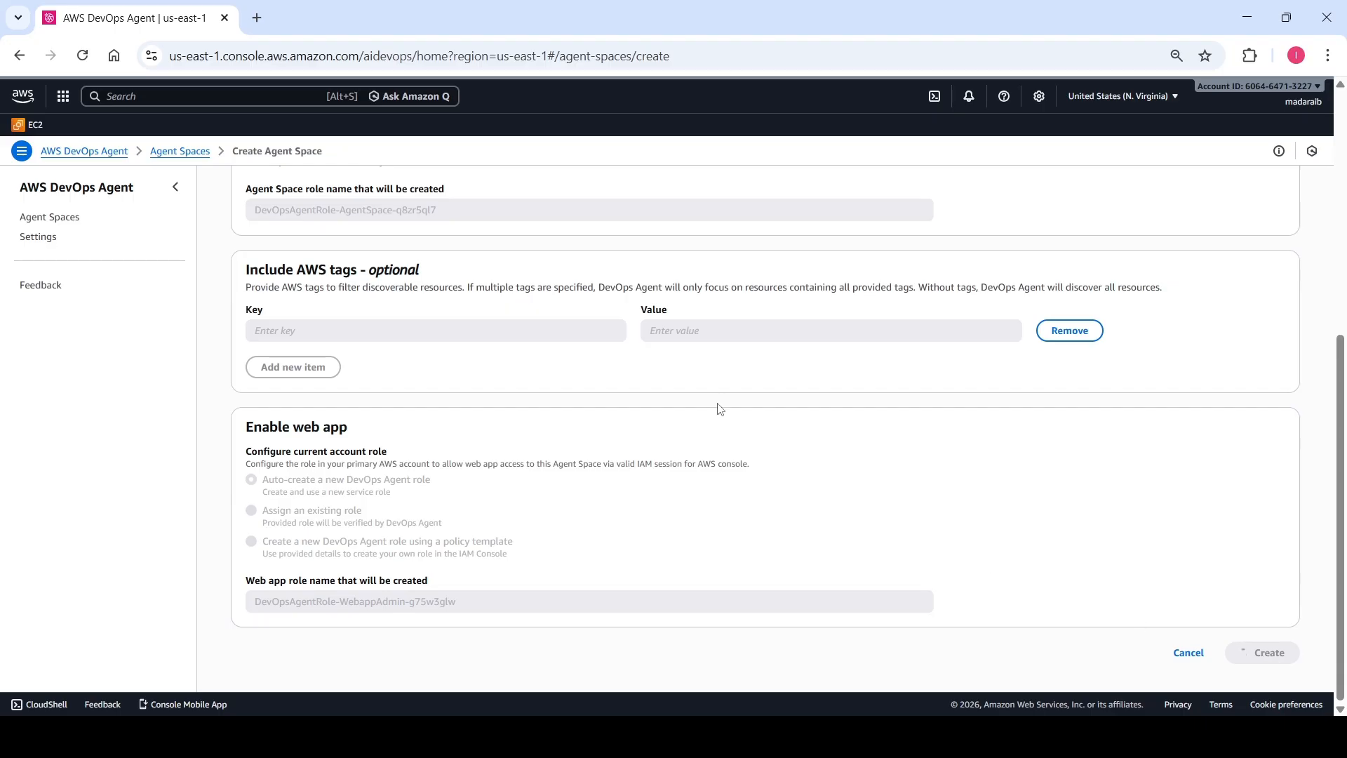
# Return to the Agent Spaces list and view the details of TestAgent
pyautogui.click(181, 152)
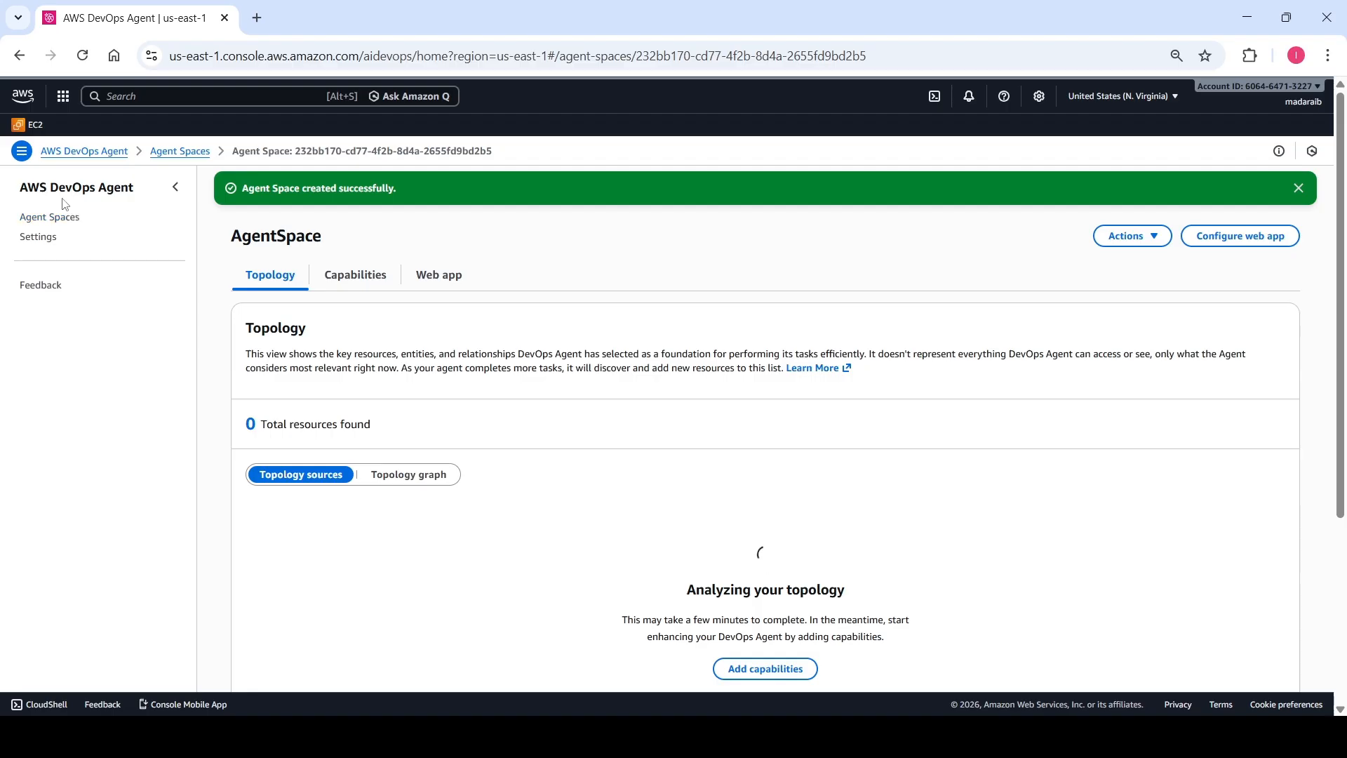
pyautogui.click(58, 220)
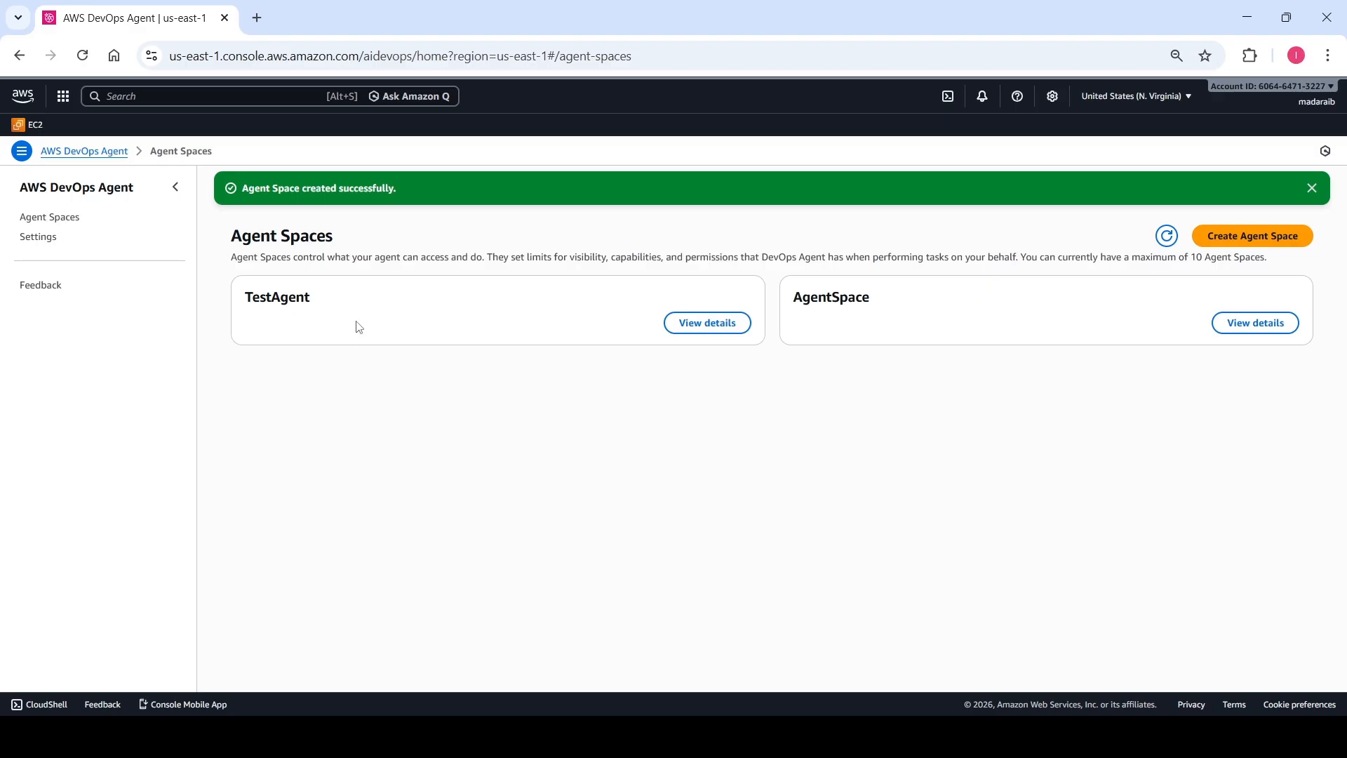
pyautogui.click(725, 339)
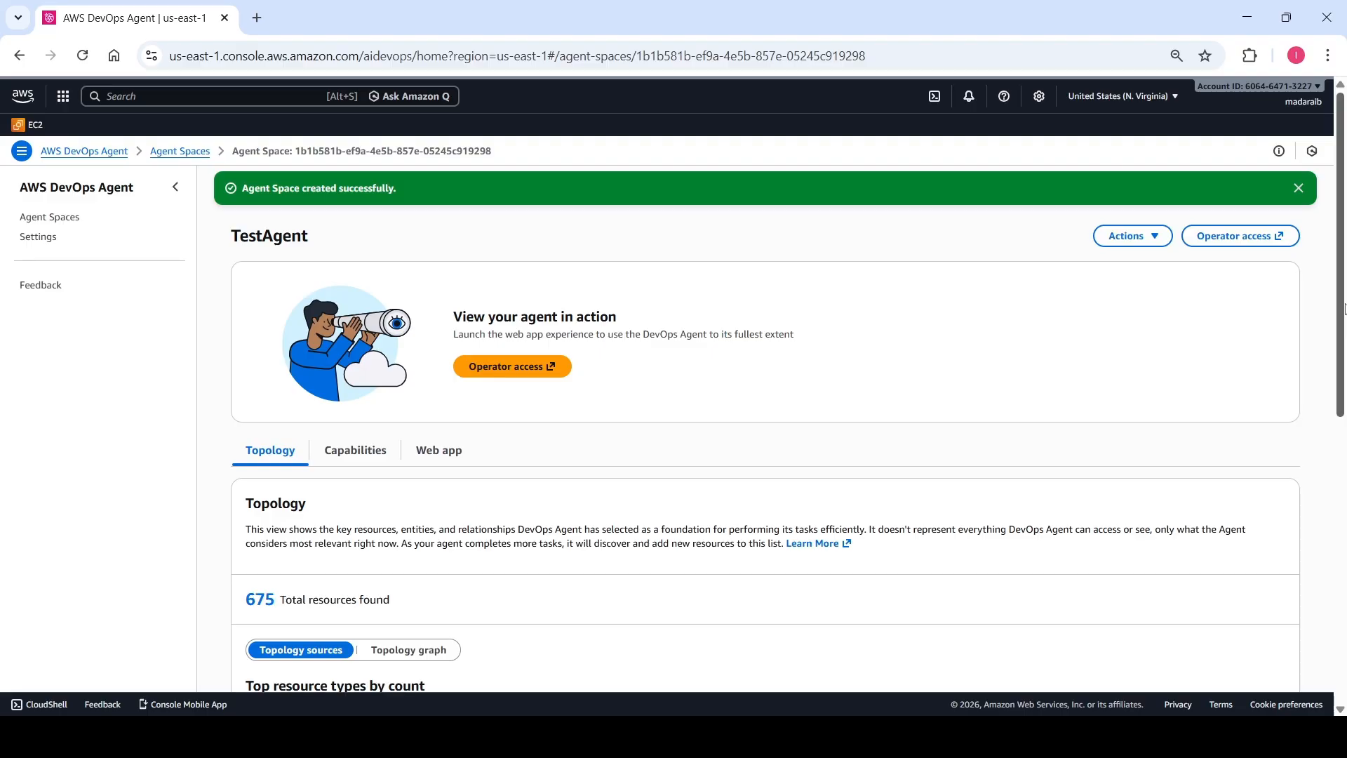
pyautogui.moveTo(1344, 252)
pyautogui.mouseDown()
pyautogui.moveTo(1345, 344)
pyautogui.moveTo(1337, 272)
pyautogui.mouseUp()
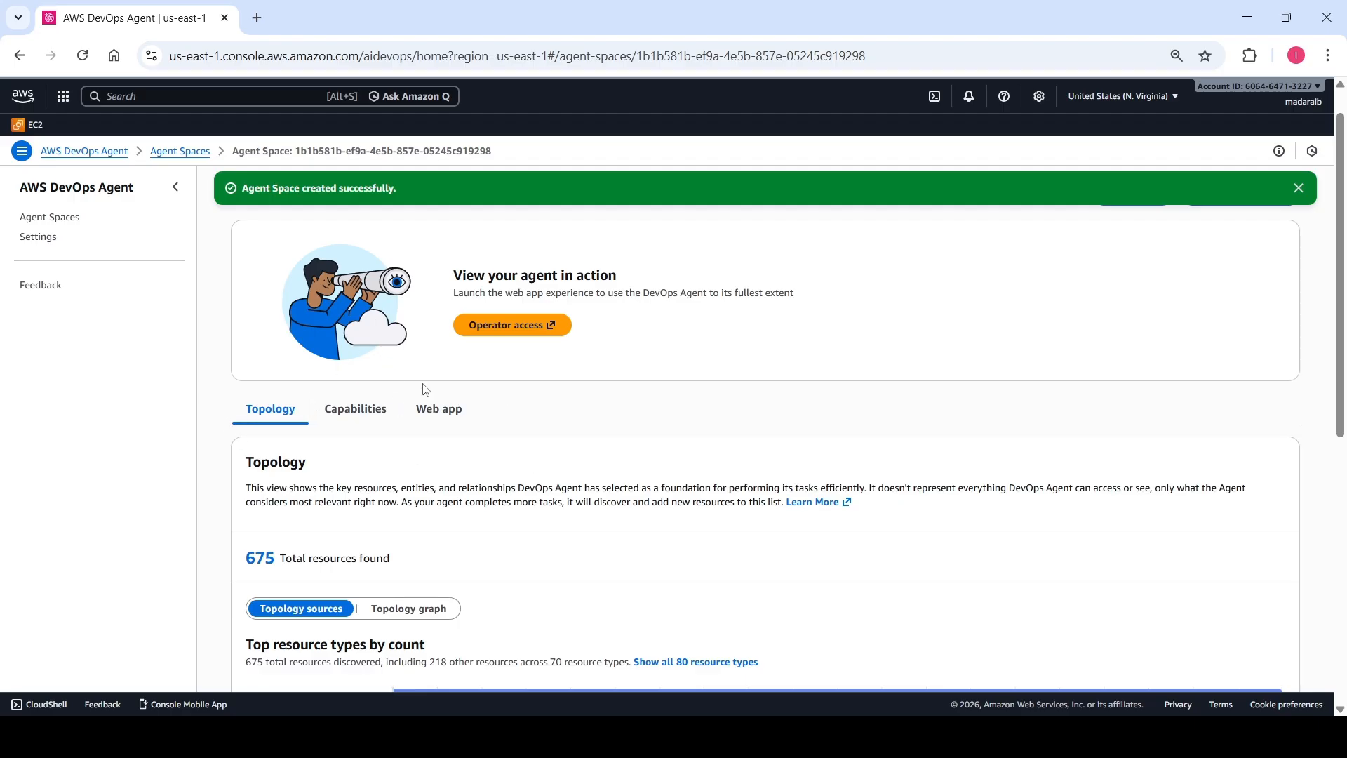
# Go back to the Agent Spaces list, open AgentSpace and review its topology chart of top resource types
pyautogui.click(49, 218)
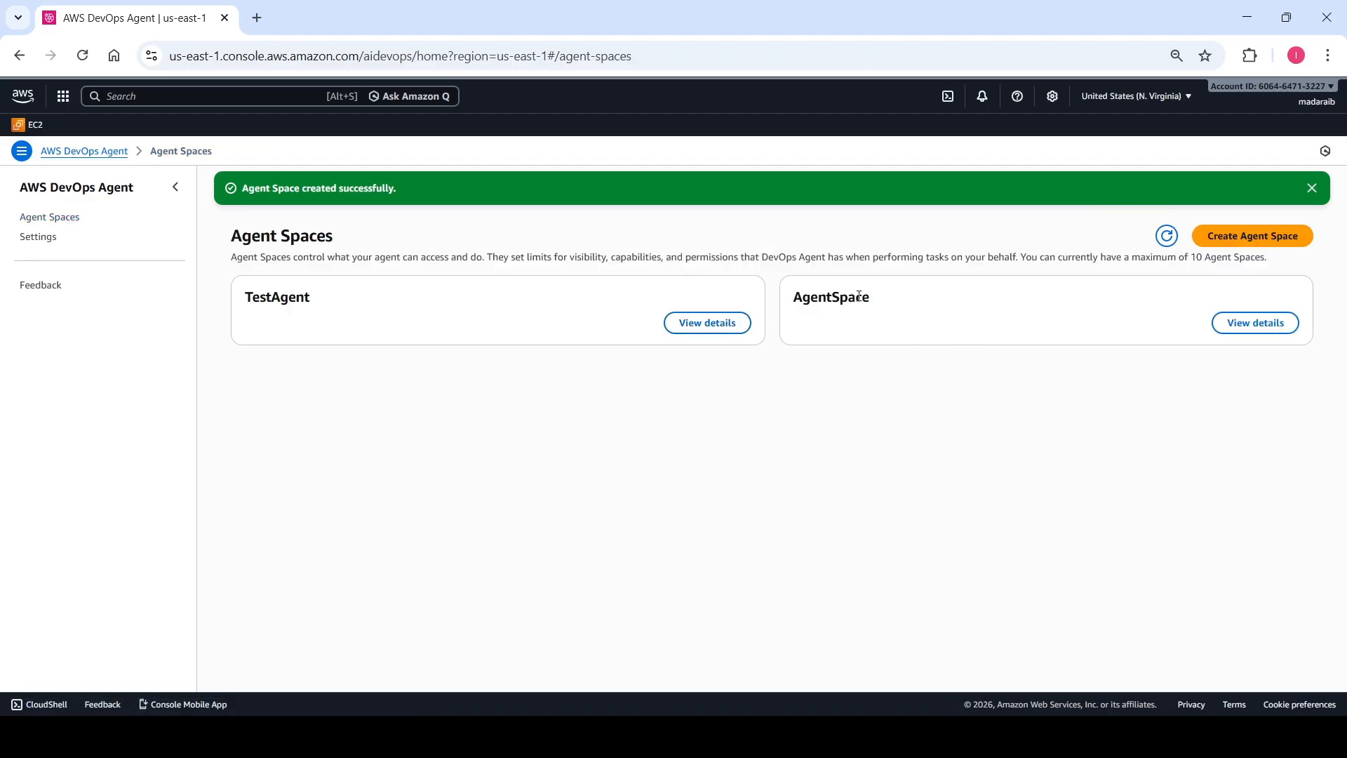
pyautogui.click(1291, 322)
pyautogui.moveTo(1340, 263); pyautogui.dragTo(1342, 319)
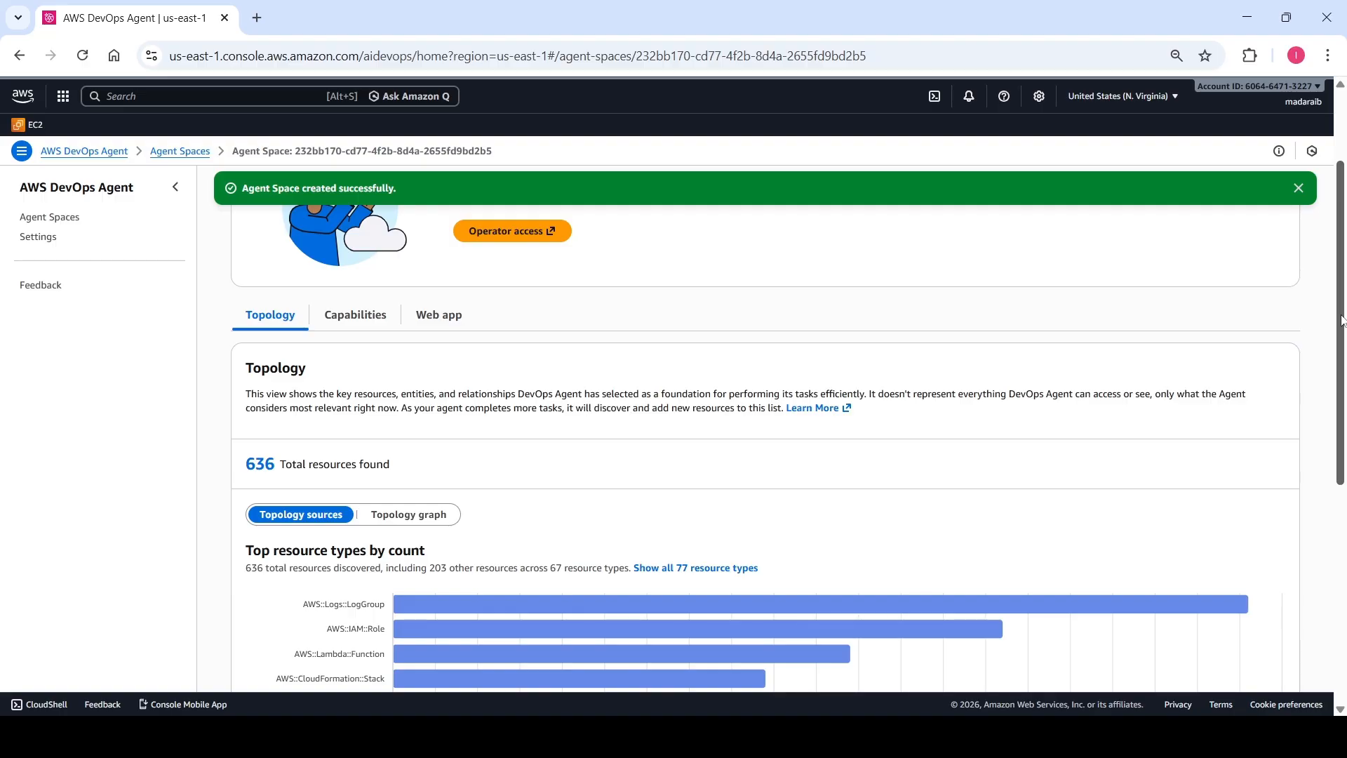
pyautogui.moveTo(1342, 320); pyautogui.dragTo(1344, 423)
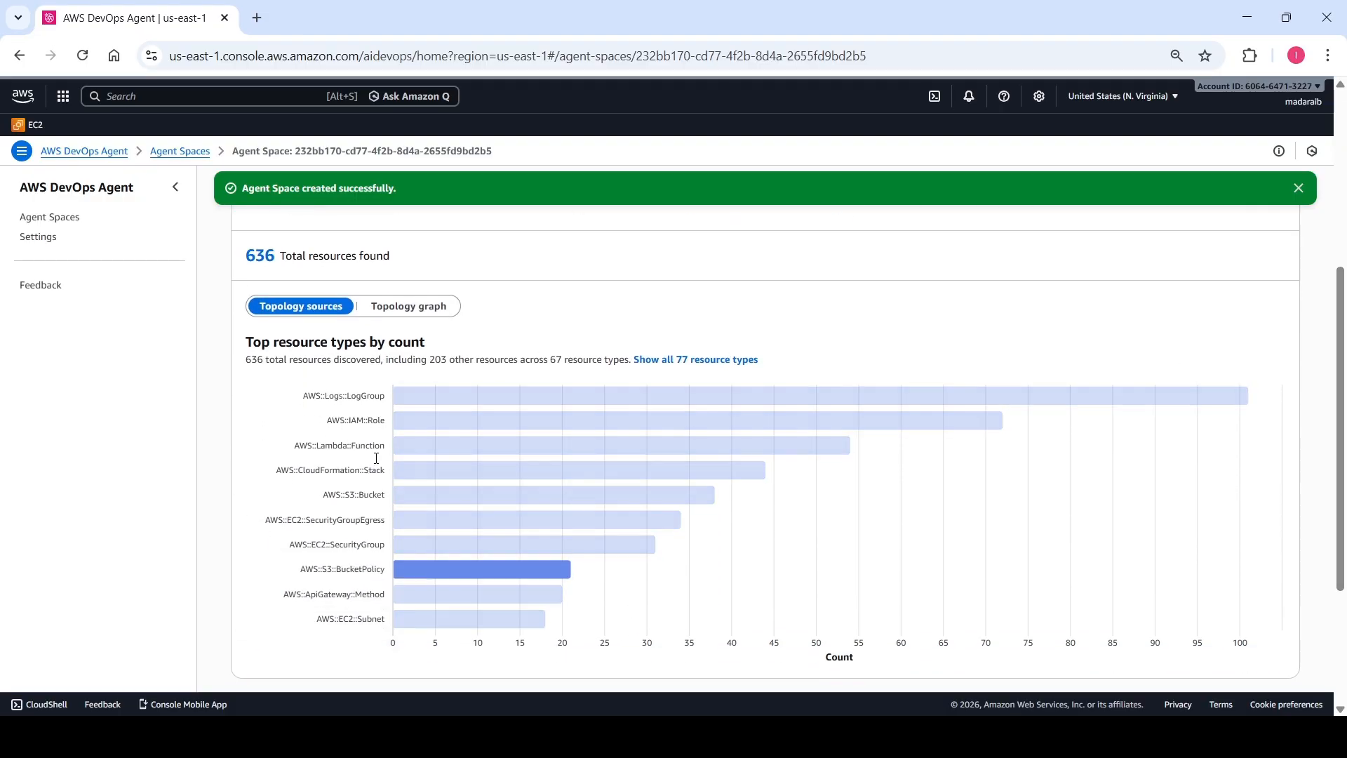
# Reopen TestAgent's details and review its total resources, top resource types chart and investigation gaps
pyautogui.click(39, 225)
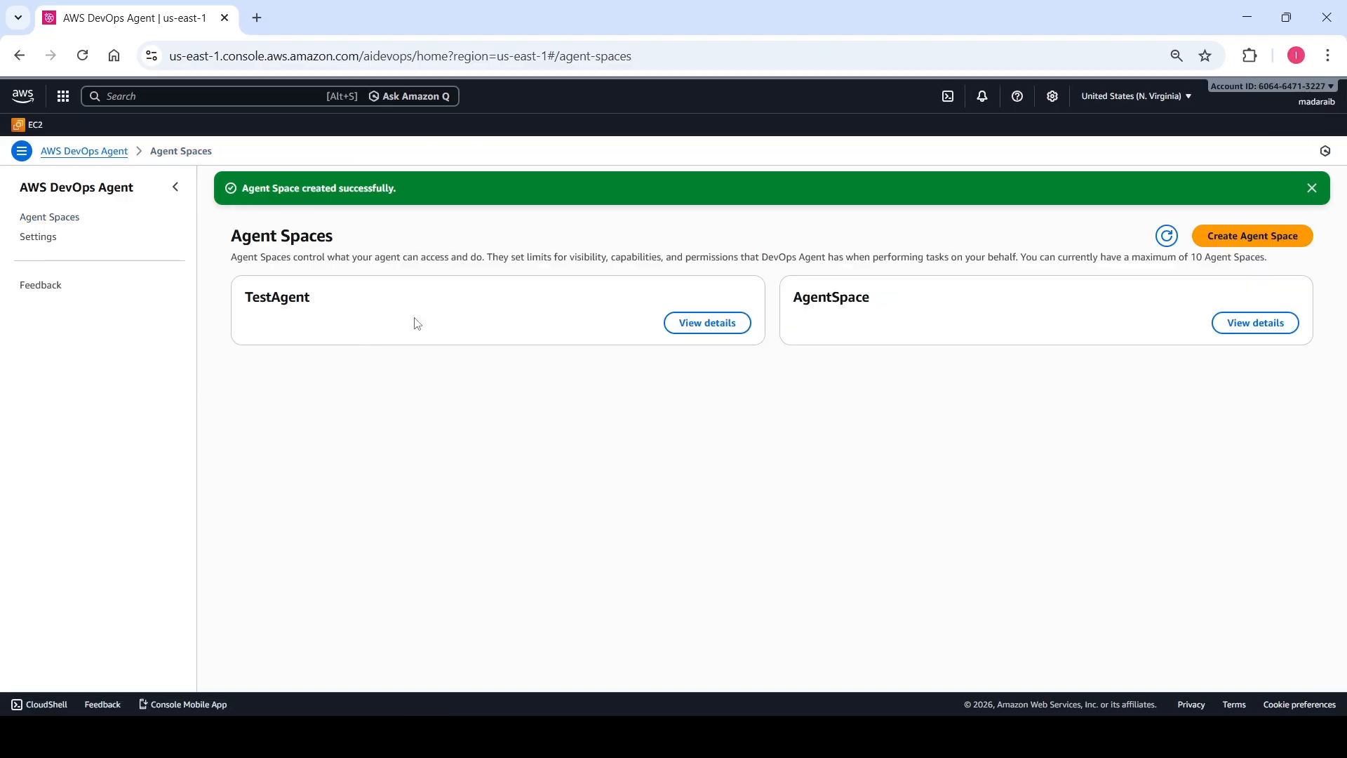
pyautogui.click(730, 322)
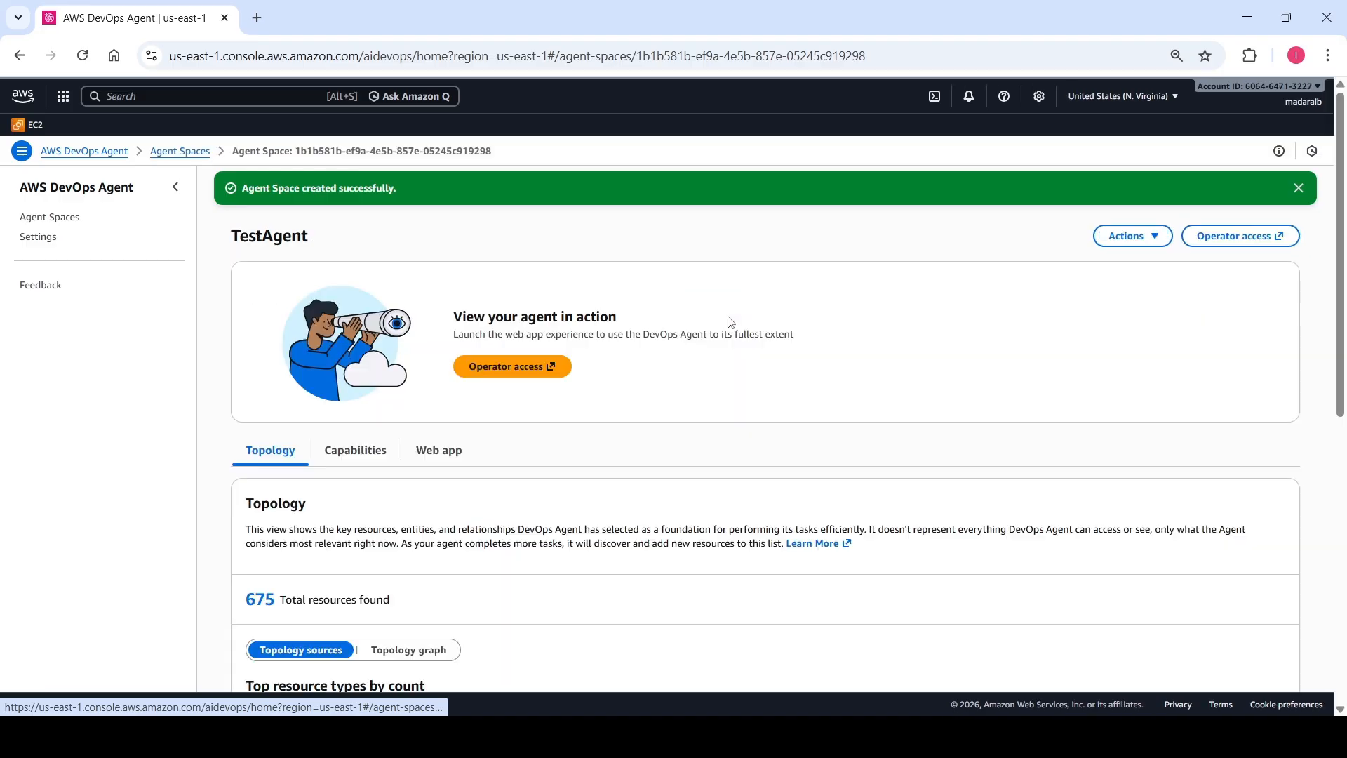
pyautogui.scroll(-5, 1345, 360)
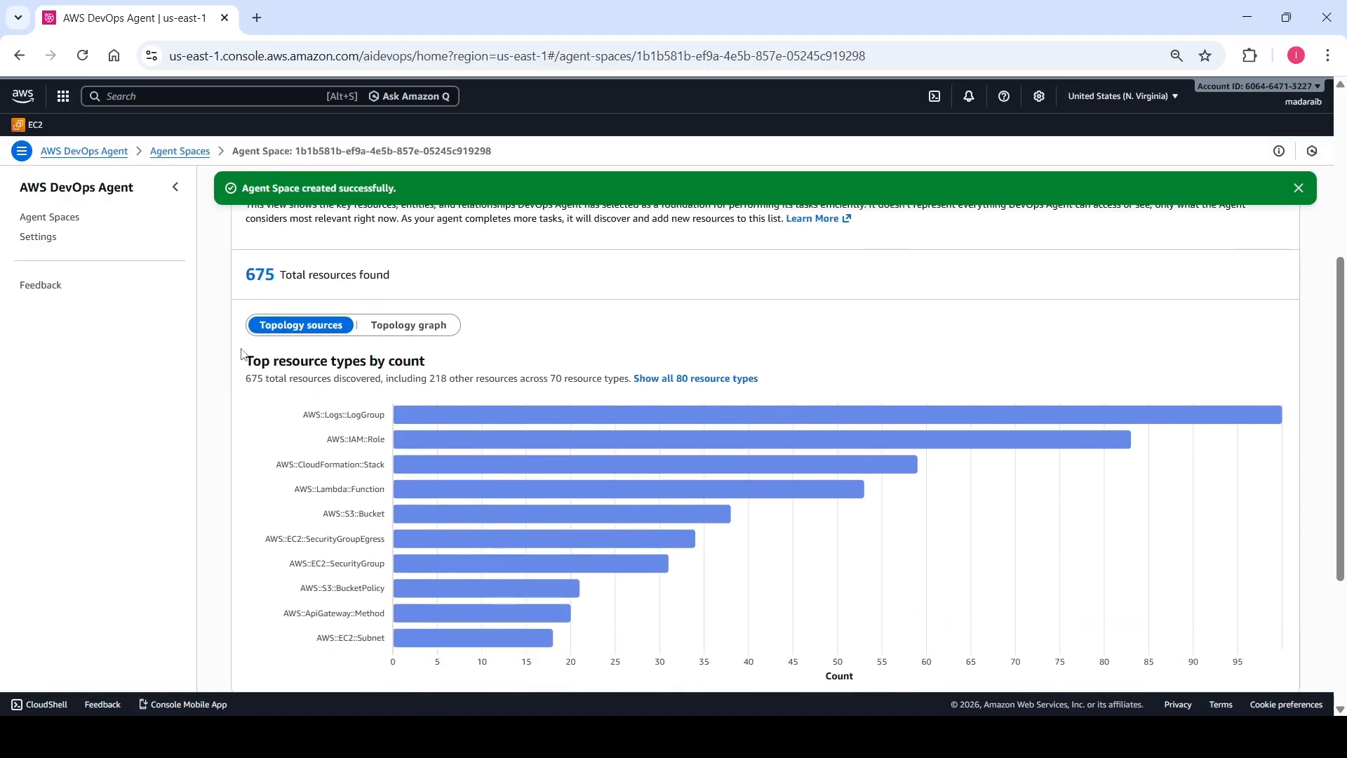
pyautogui.moveTo(240, 274); pyautogui.dragTo(370, 276)
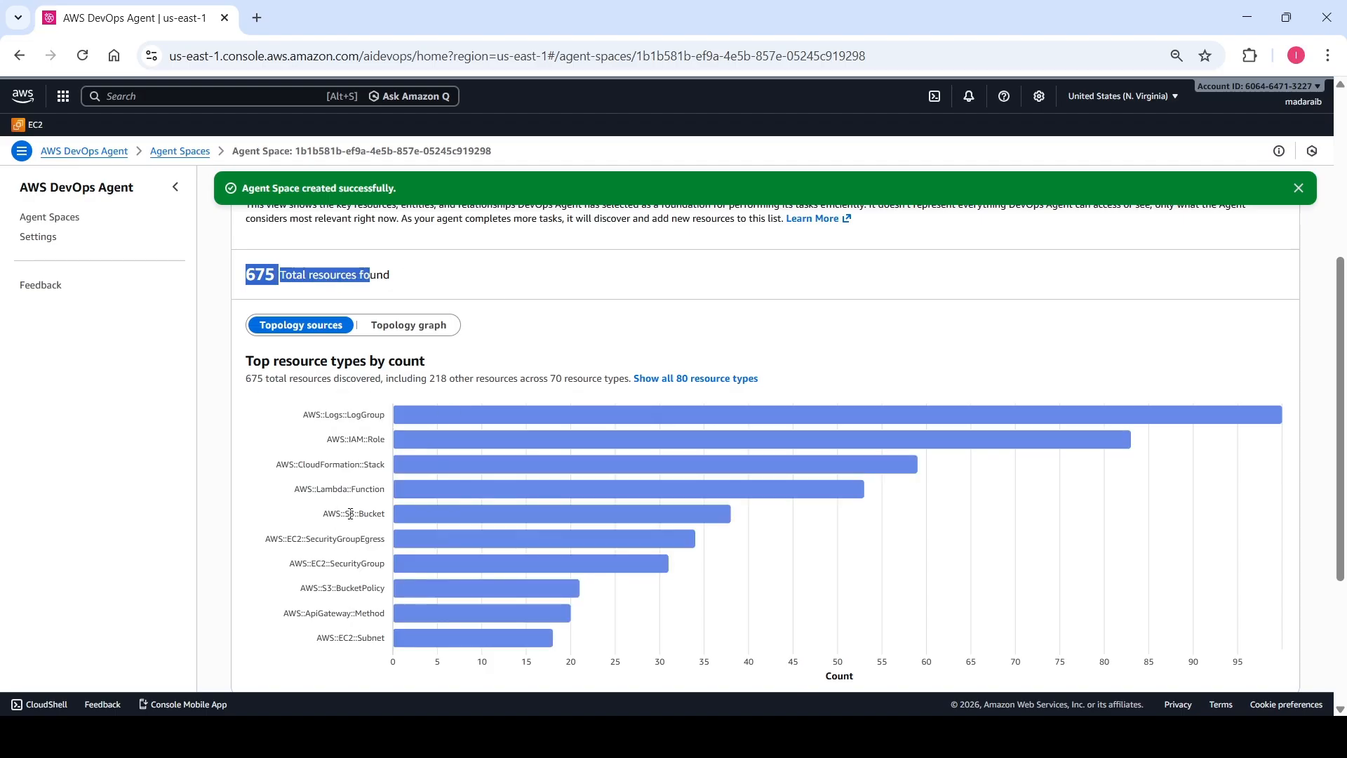
pyautogui.scroll(-3, 1343, 537)
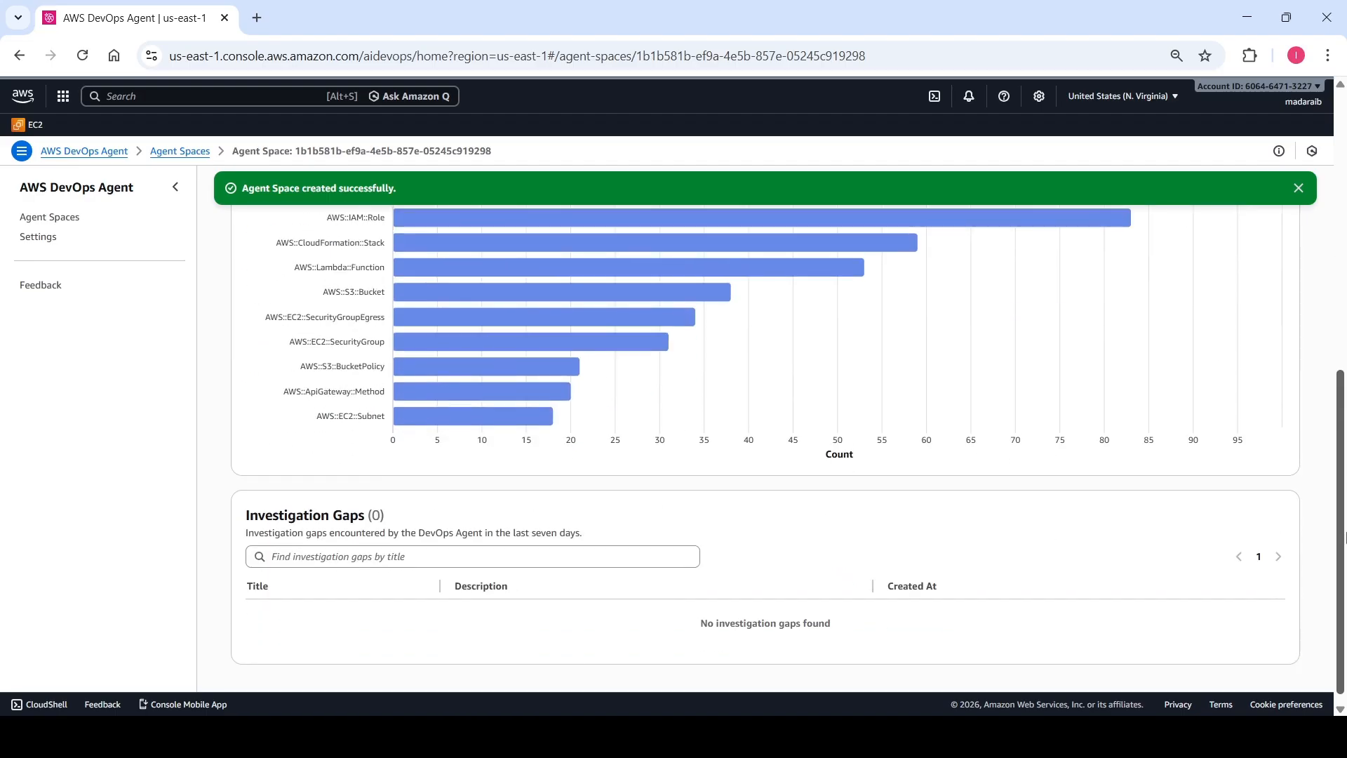
pyautogui.moveTo(1343, 537); pyautogui.dragTo(1344, 456)
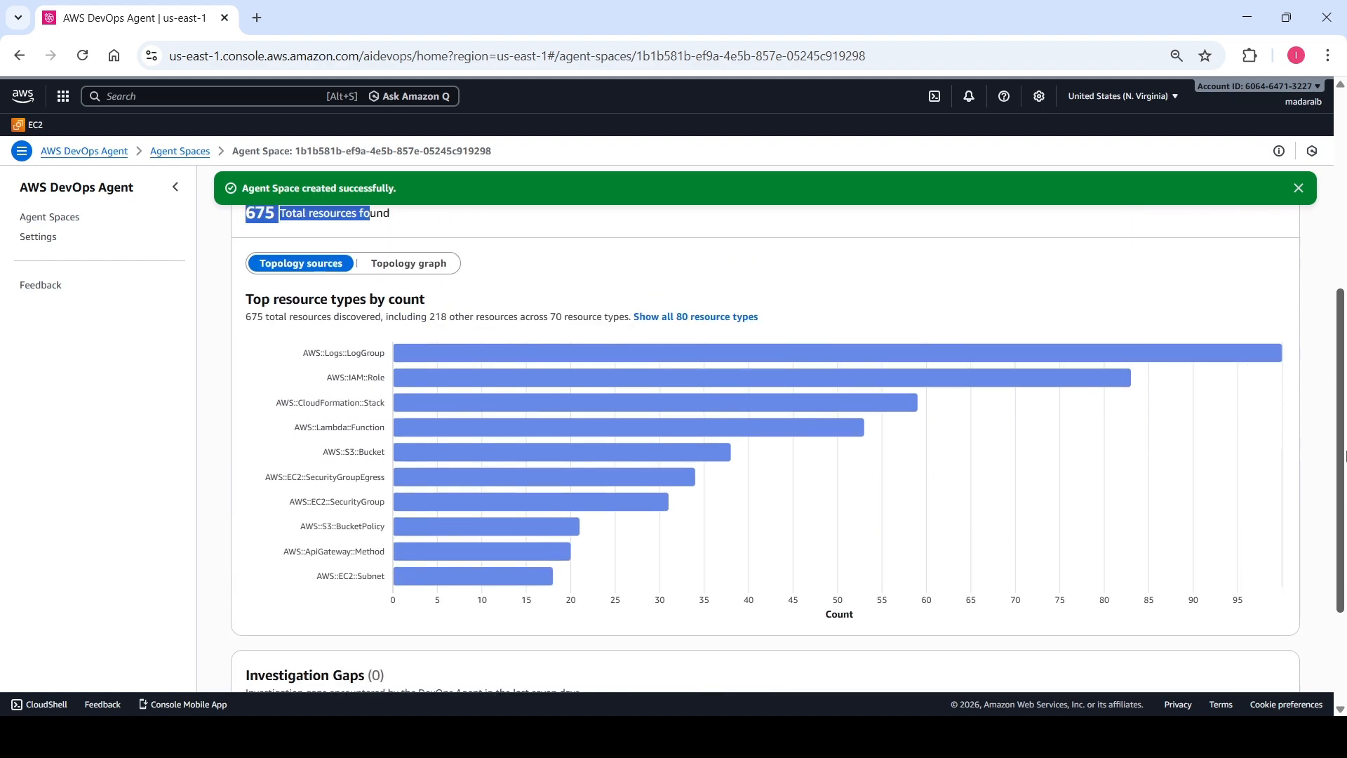
# Show TestAgent's topology as a graph and check which display levels it offers
pyautogui.click(402, 274)
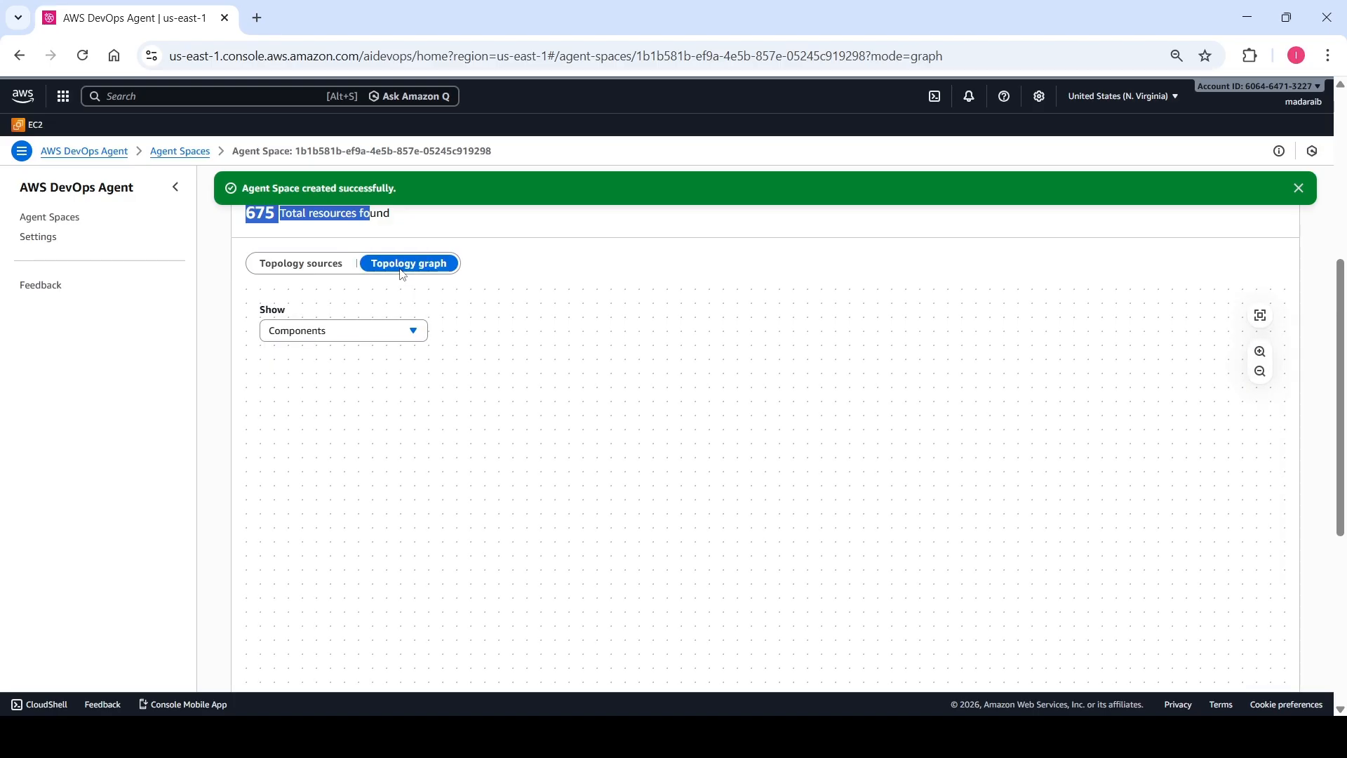
pyautogui.moveTo(1335, 333)
pyautogui.mouseDown()
pyautogui.moveTo(1335, 480)
pyautogui.moveTo(1338, 333)
pyautogui.mouseUp()
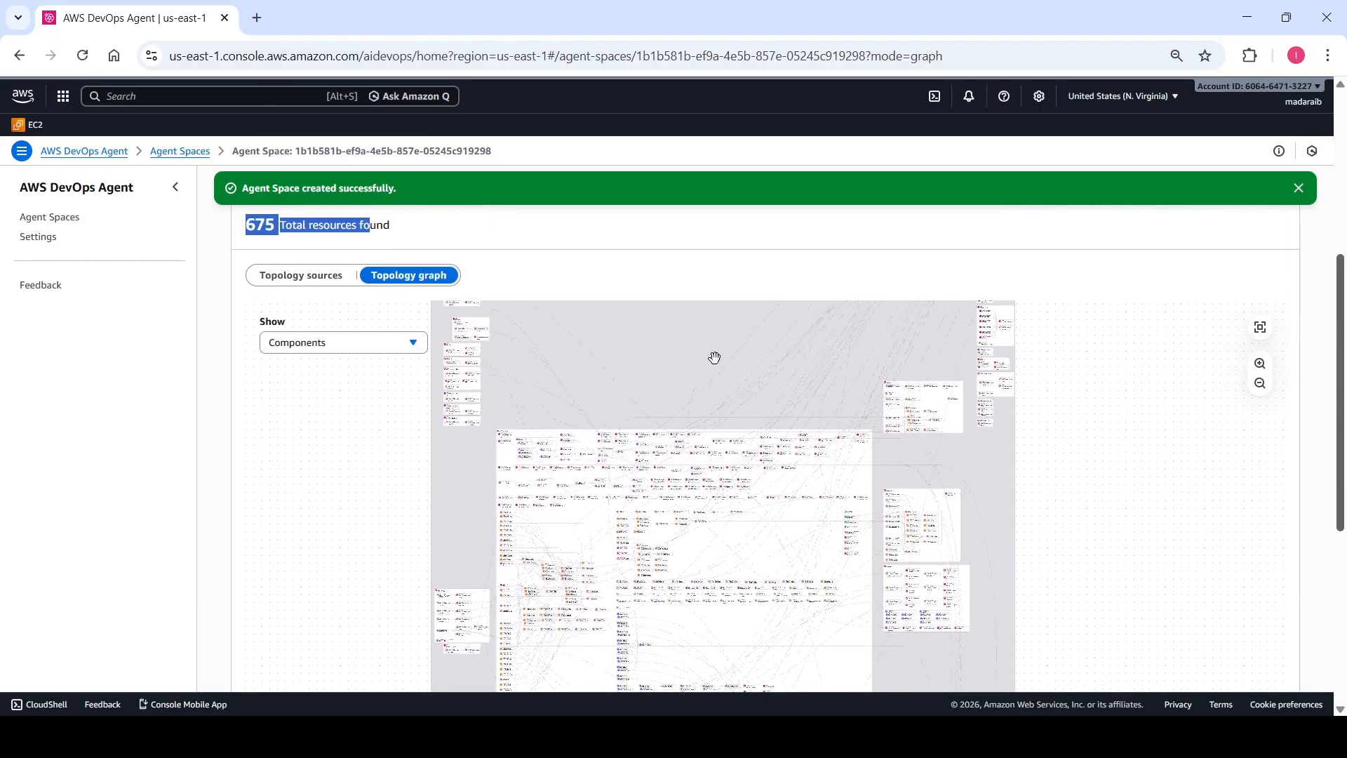
pyautogui.click(412, 350)
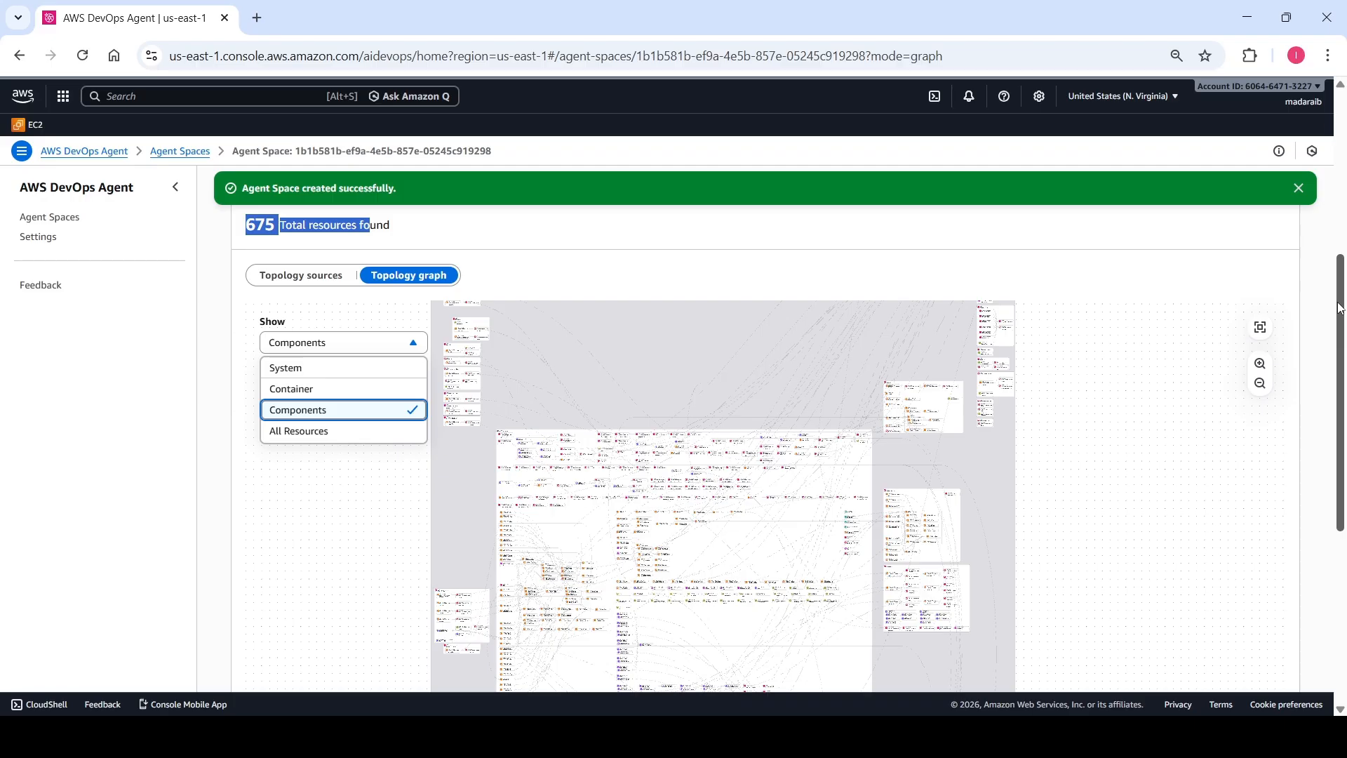
pyautogui.scroll(4, 1344, 274)
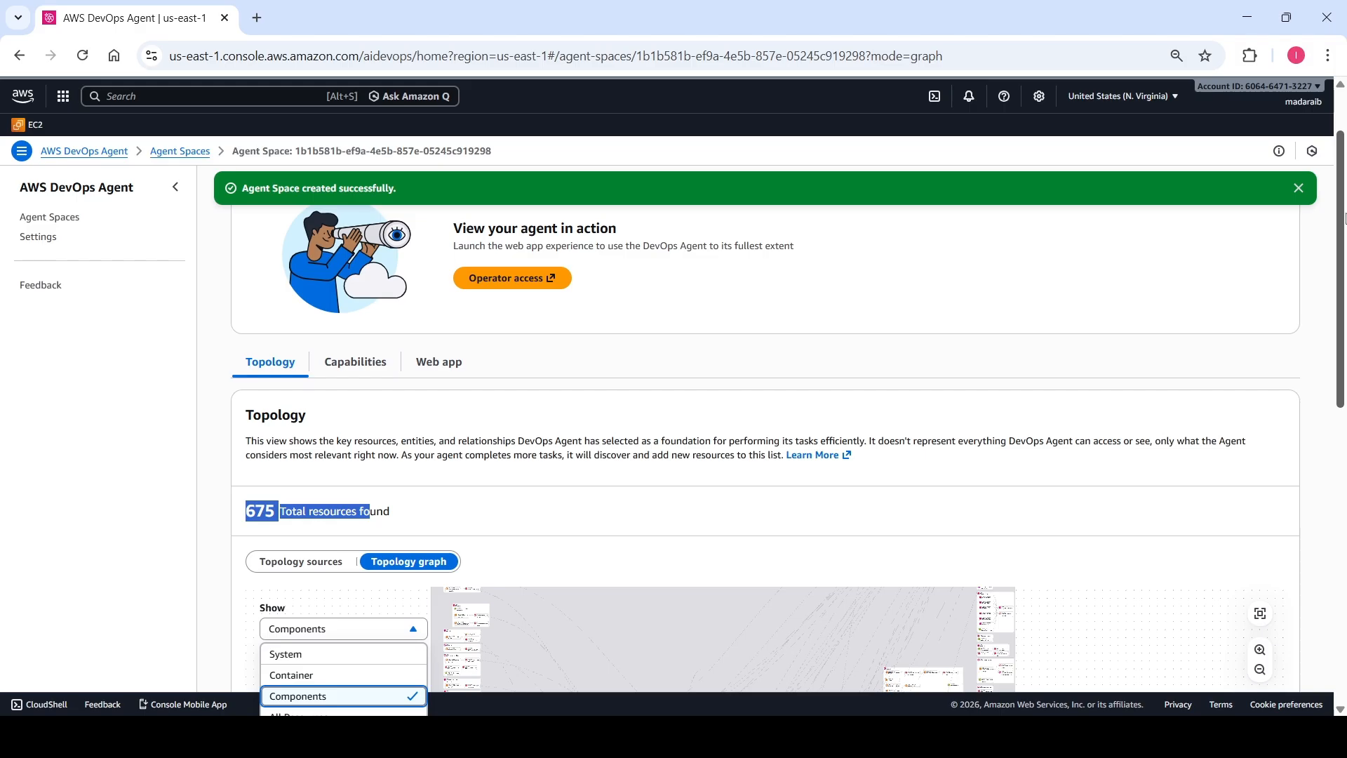
pyautogui.click(737, 397)
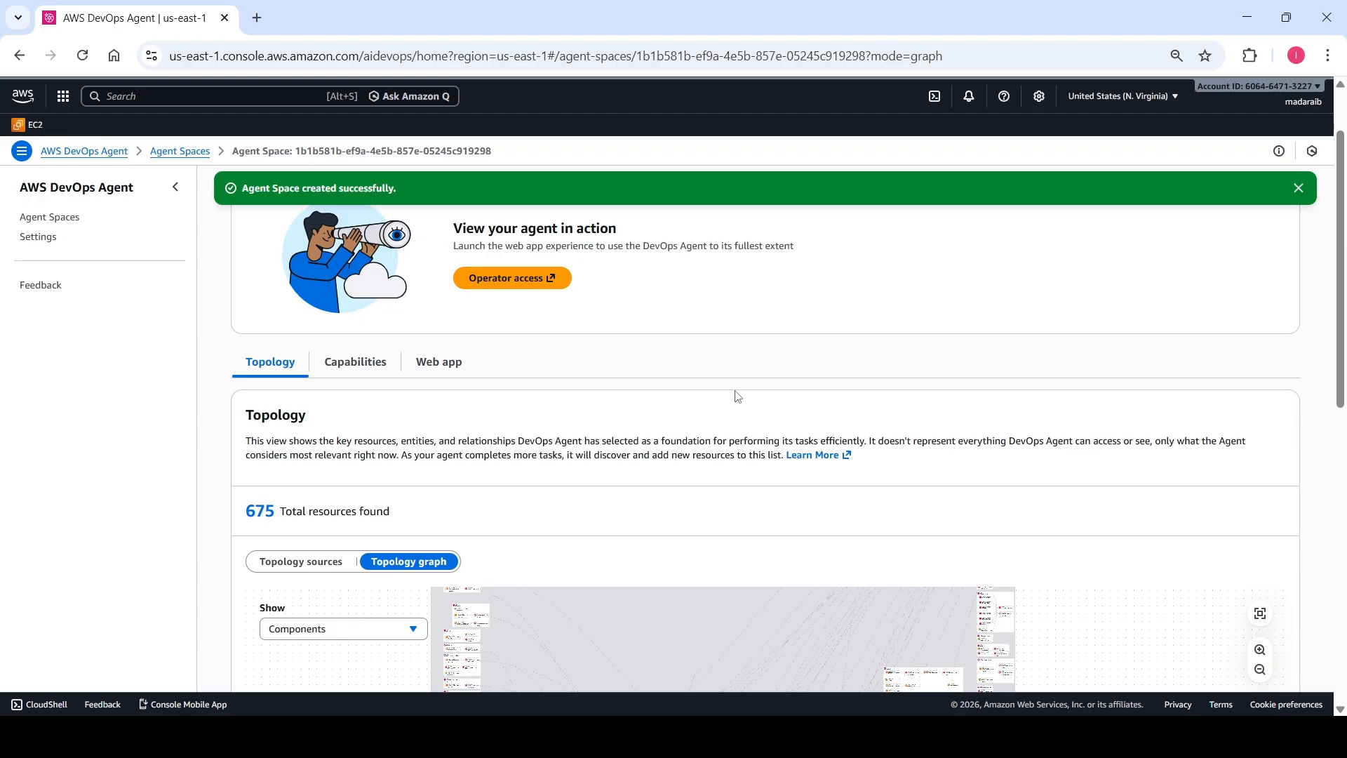
# Review TestAgent's capabilities, covering the Cloud, Telemetry, Pipeline, Communications and MCP Server sections
pyautogui.click(358, 366)
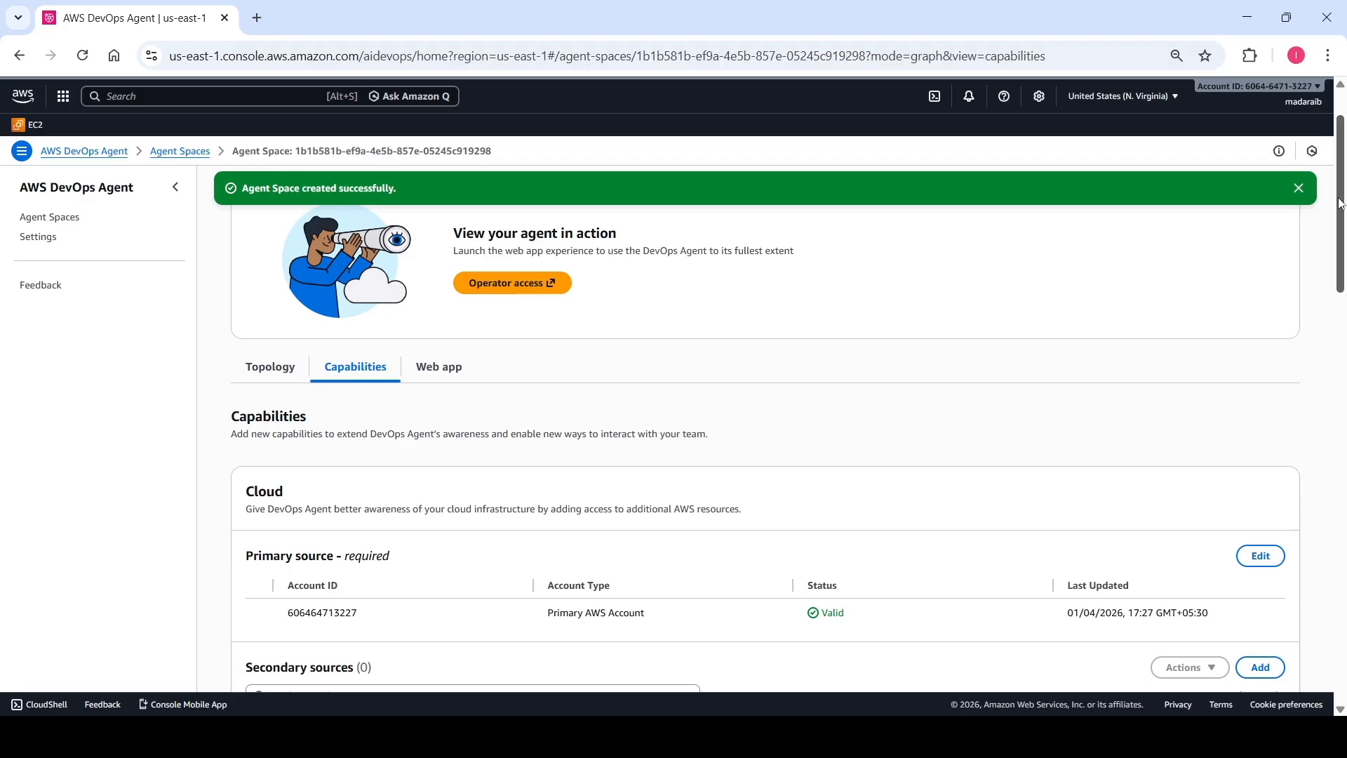
pyautogui.moveTo(1340, 203); pyautogui.dragTo(1344, 259)
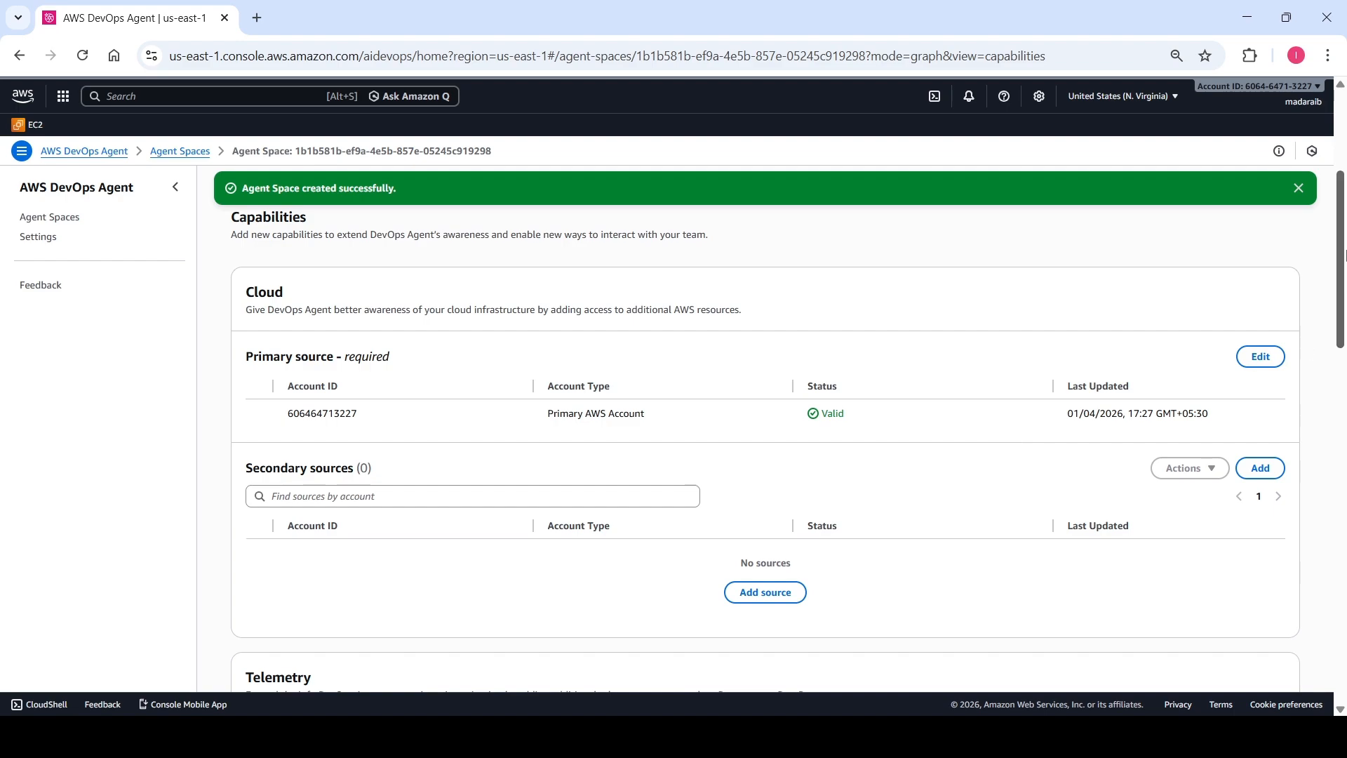
pyautogui.moveTo(1344, 242); pyautogui.dragTo(1343, 329)
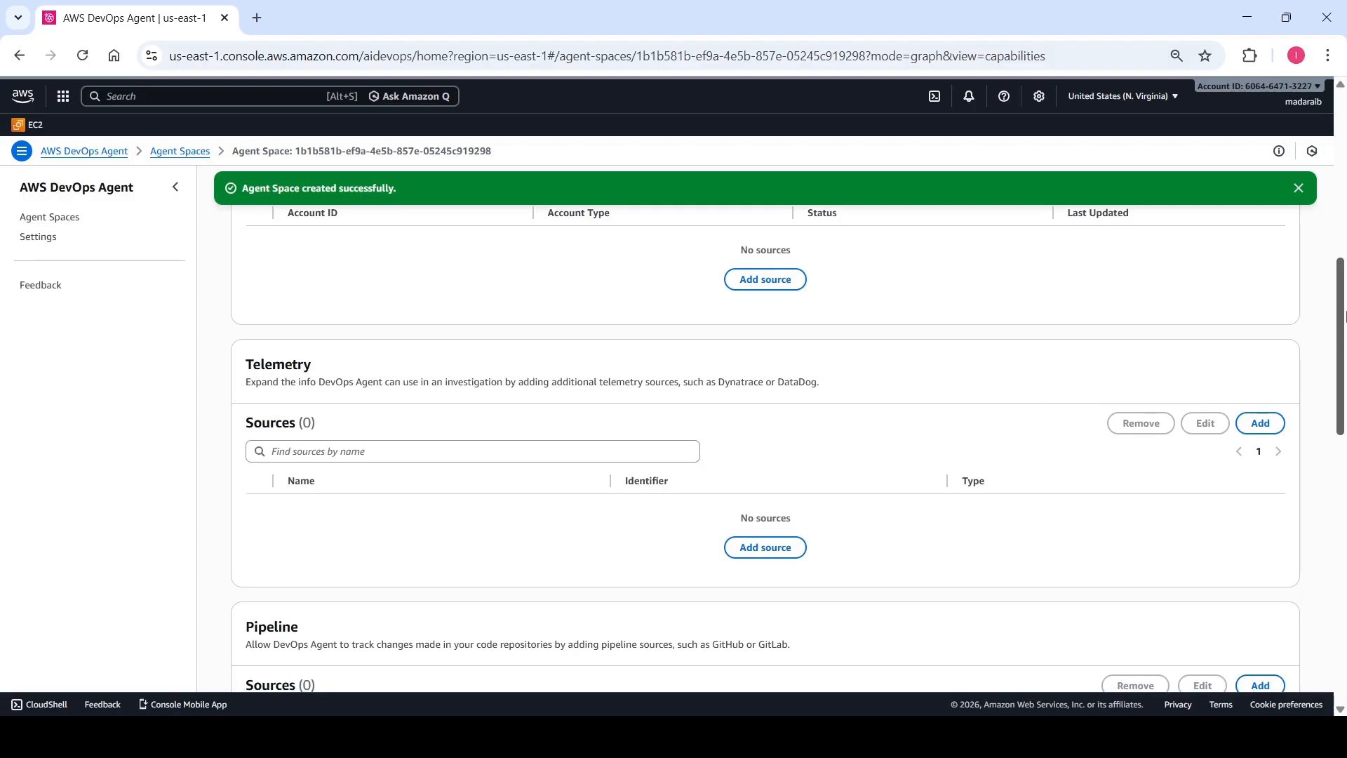
pyautogui.moveTo(1343, 318); pyautogui.dragTo(1323, 383)
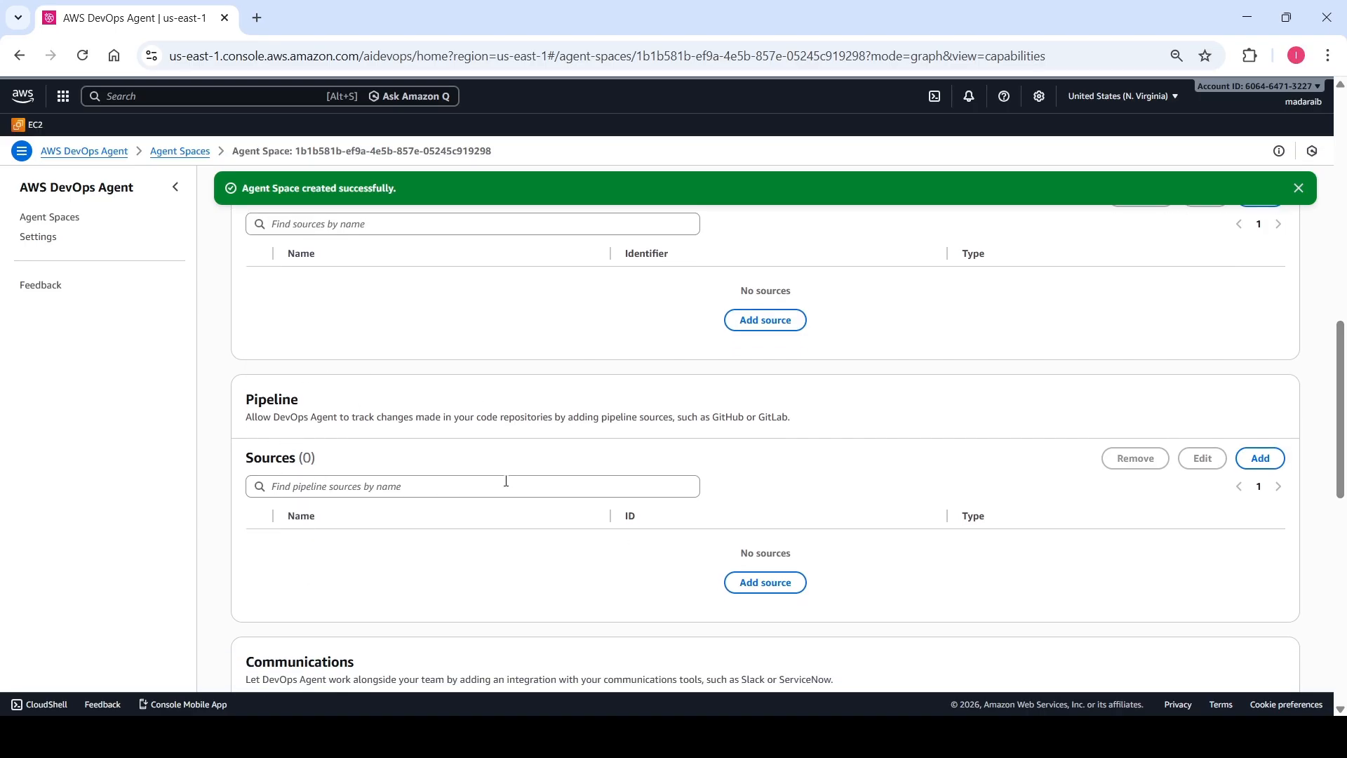
pyautogui.moveTo(1344, 332); pyautogui.dragTo(1343, 407)
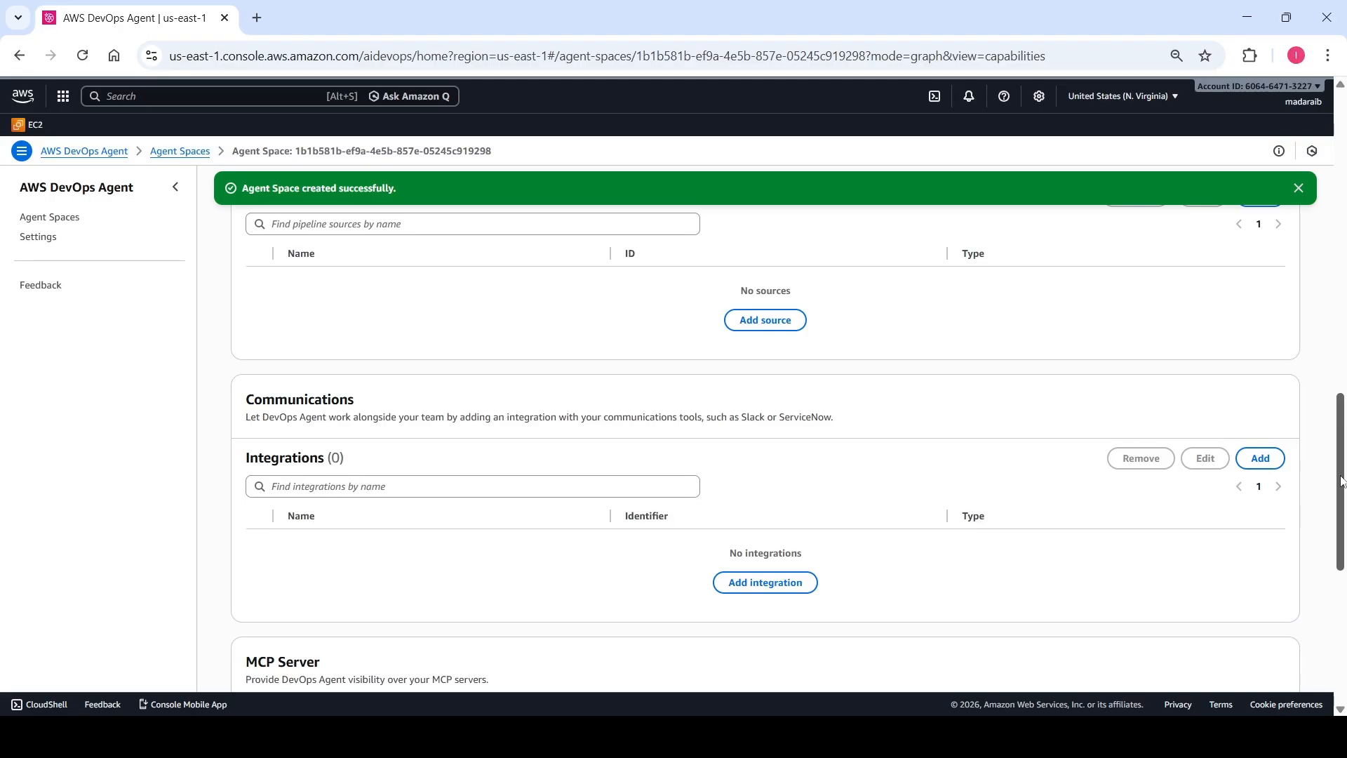
pyautogui.moveTo(1343, 482); pyautogui.dragTo(1342, 531)
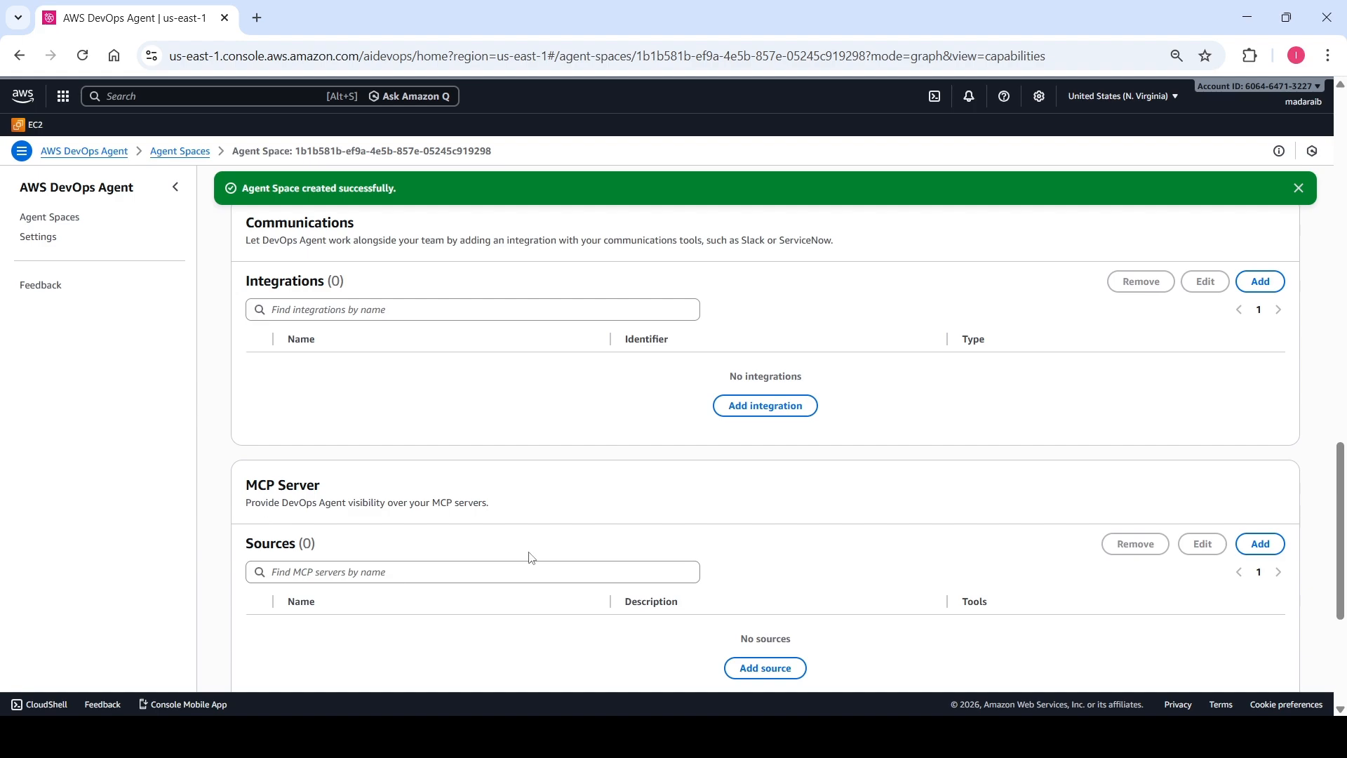
pyautogui.scroll(5, 1336, 456)
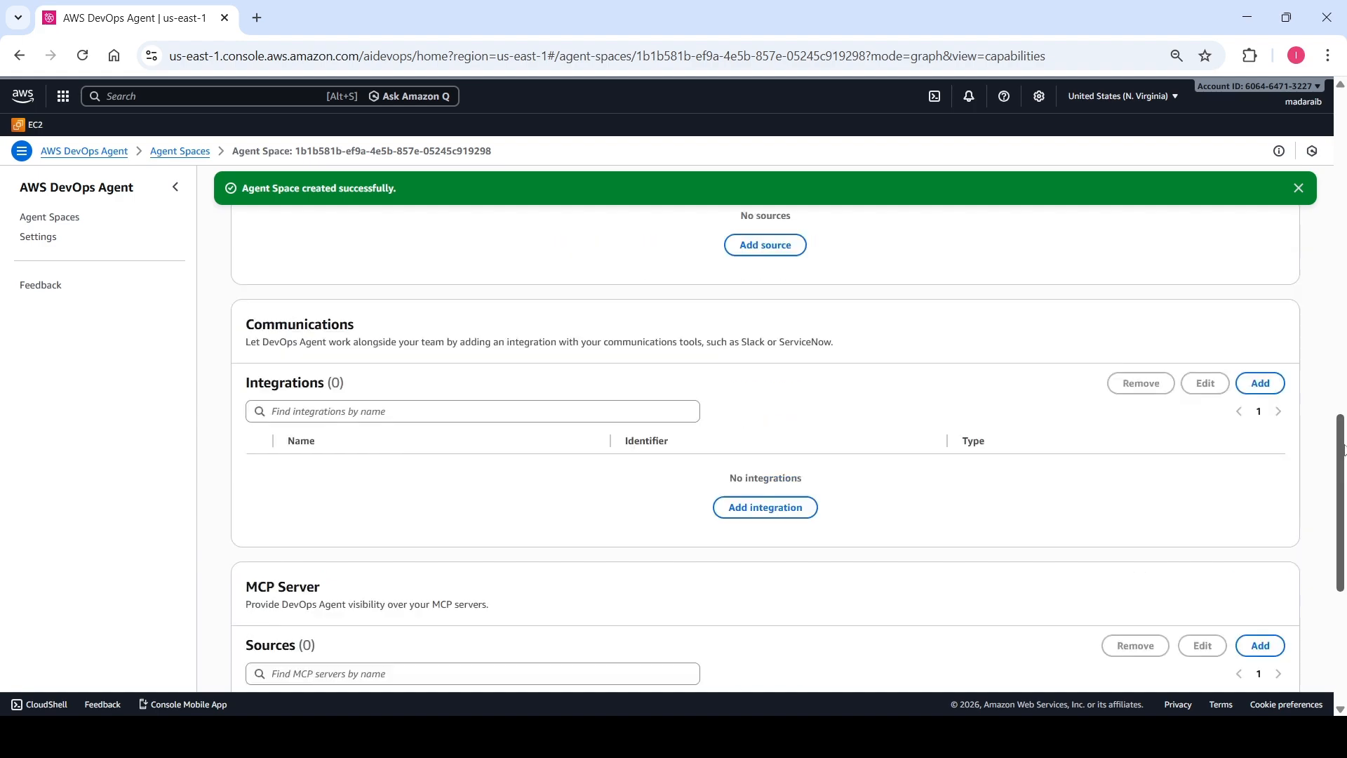
pyautogui.moveTo(1339, 392); pyautogui.dragTo(1318, 169)
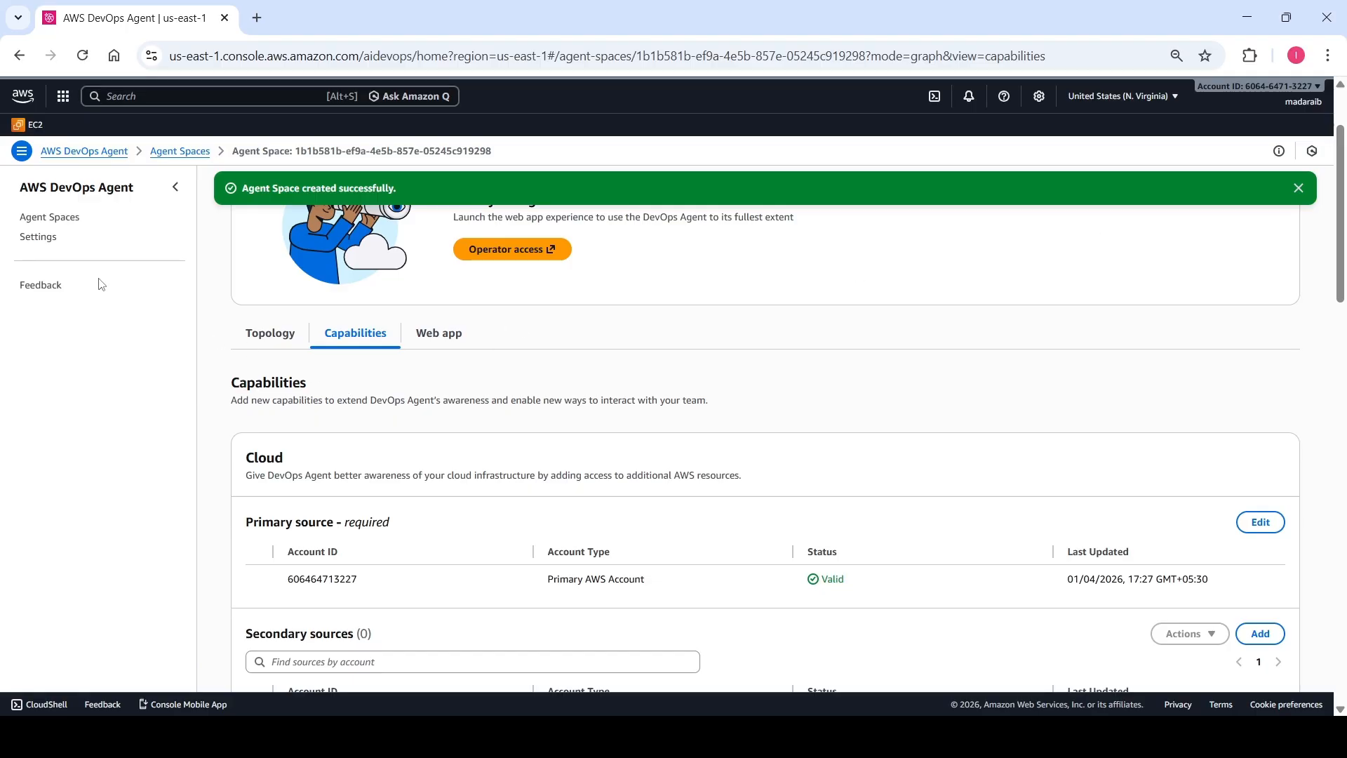
# Review the capability providers available in Settings across the Telemetry, Pipeline, Communication and MCP Server groups
pyautogui.click(30, 241)
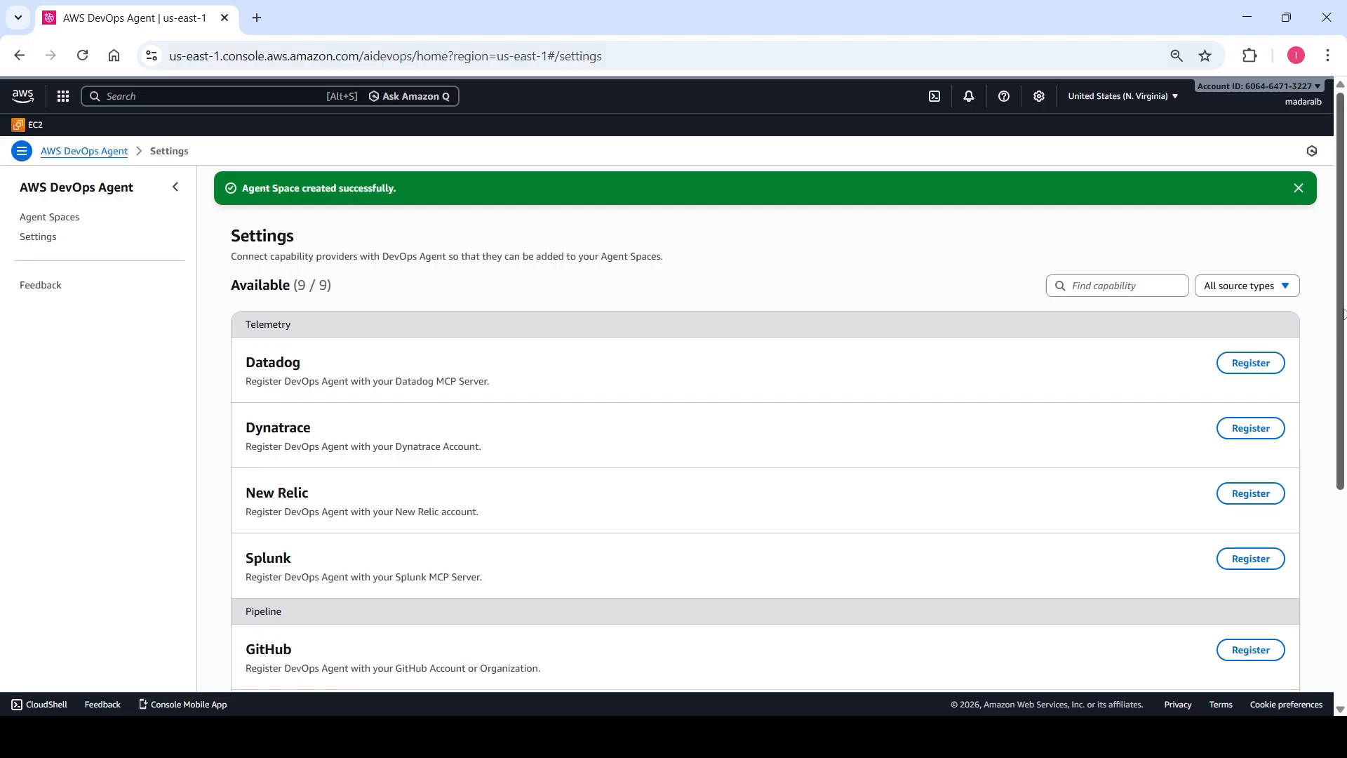
pyautogui.scroll(-3, 1343, 314)
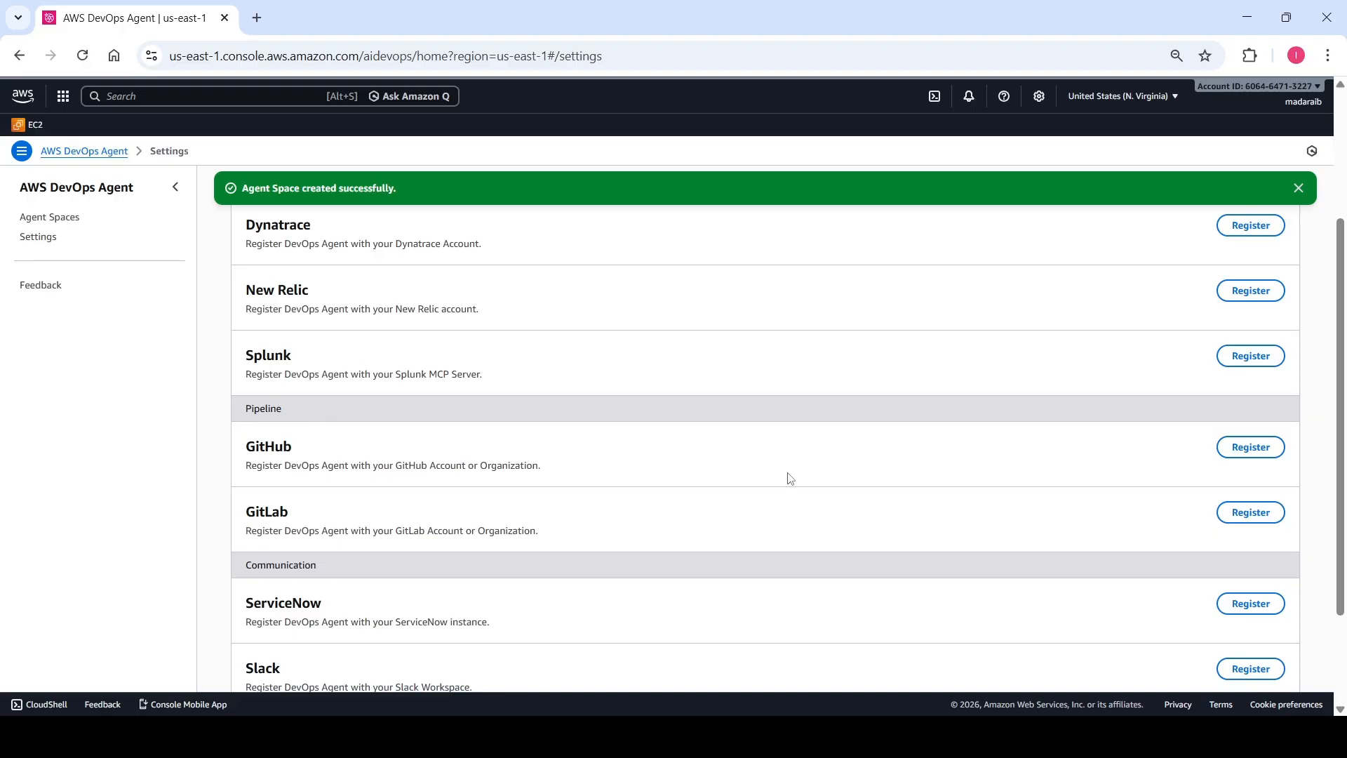
pyautogui.scroll(-1, 1344, 367)
pyautogui.scroll(-1, 1345, 367)
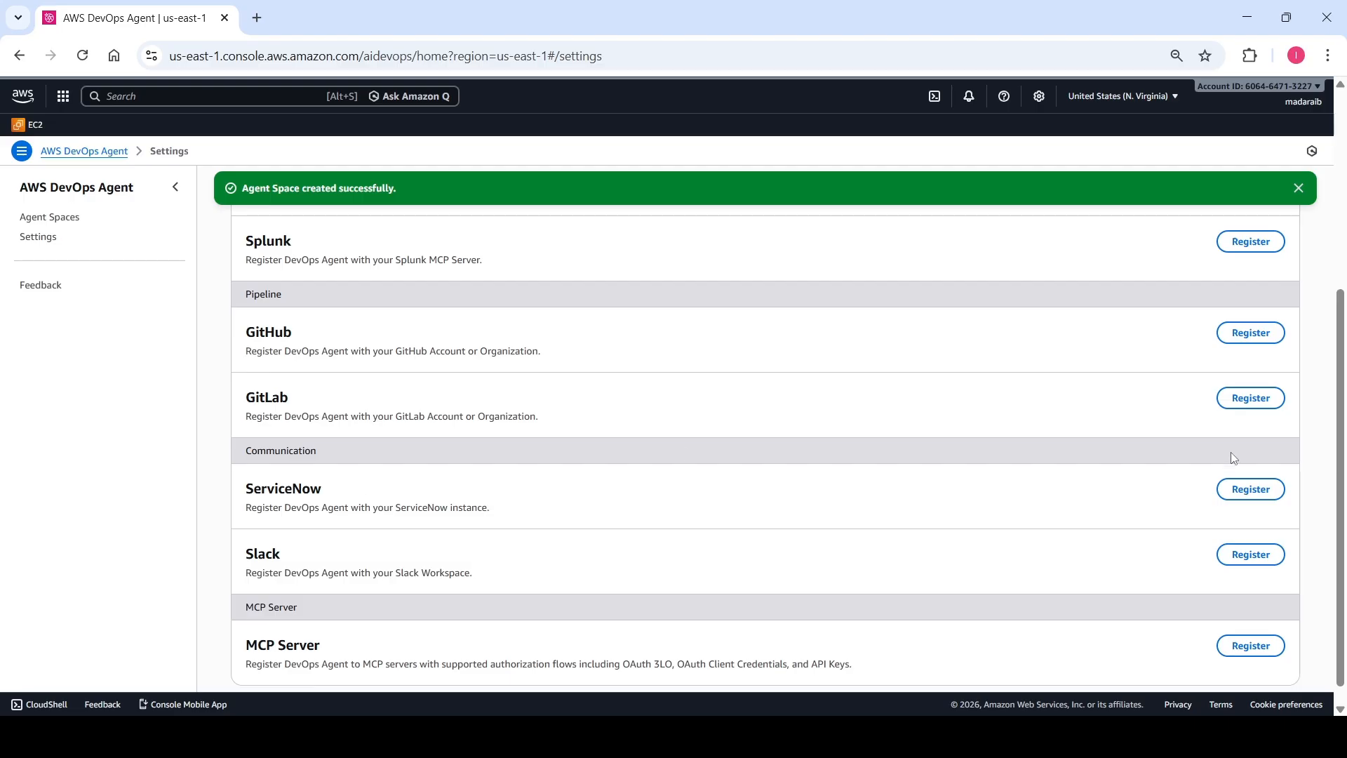
pyautogui.moveTo(1345, 365); pyautogui.dragTo(1345, 413)
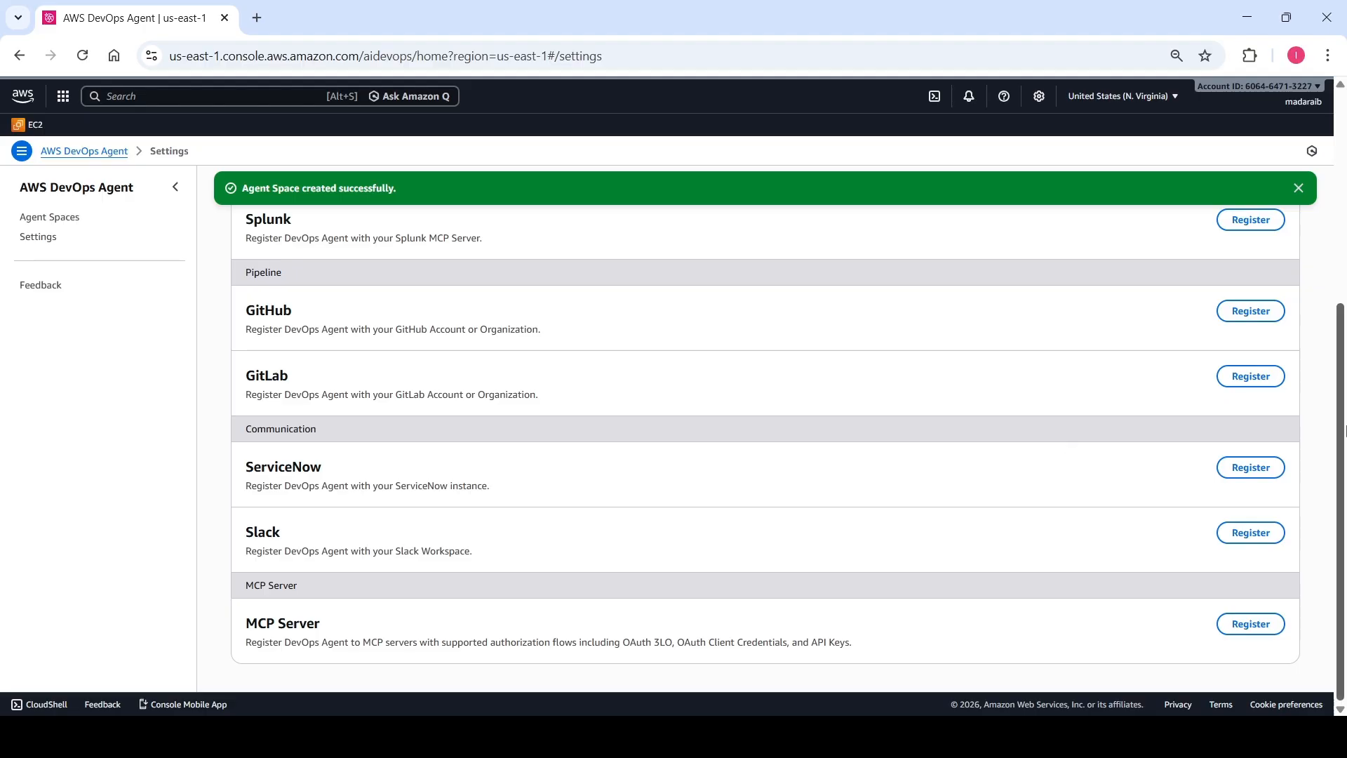
pyautogui.scroll(5, 1345, 430)
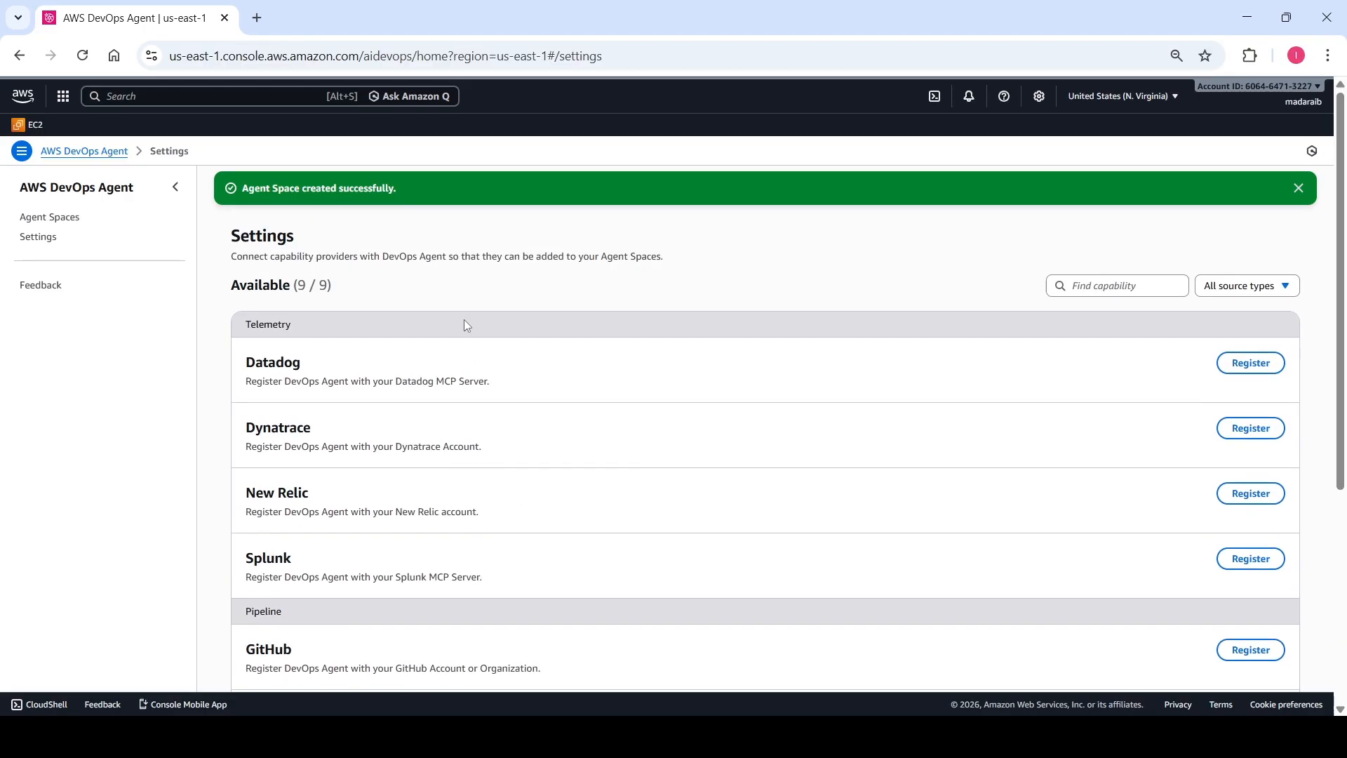
# Return to the Agent Spaces list, reopen TestAgent and review its web app access configuration
pyautogui.click(64, 222)
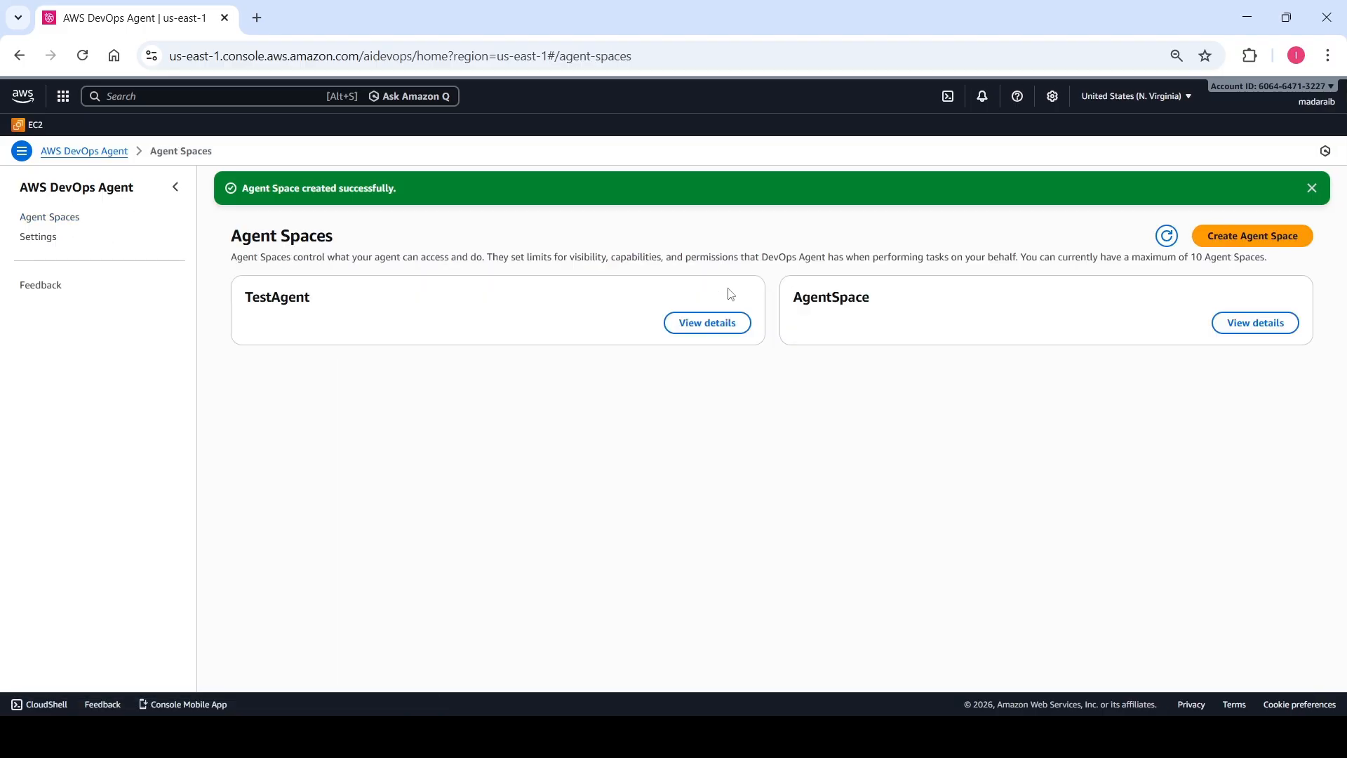
pyautogui.click(714, 323)
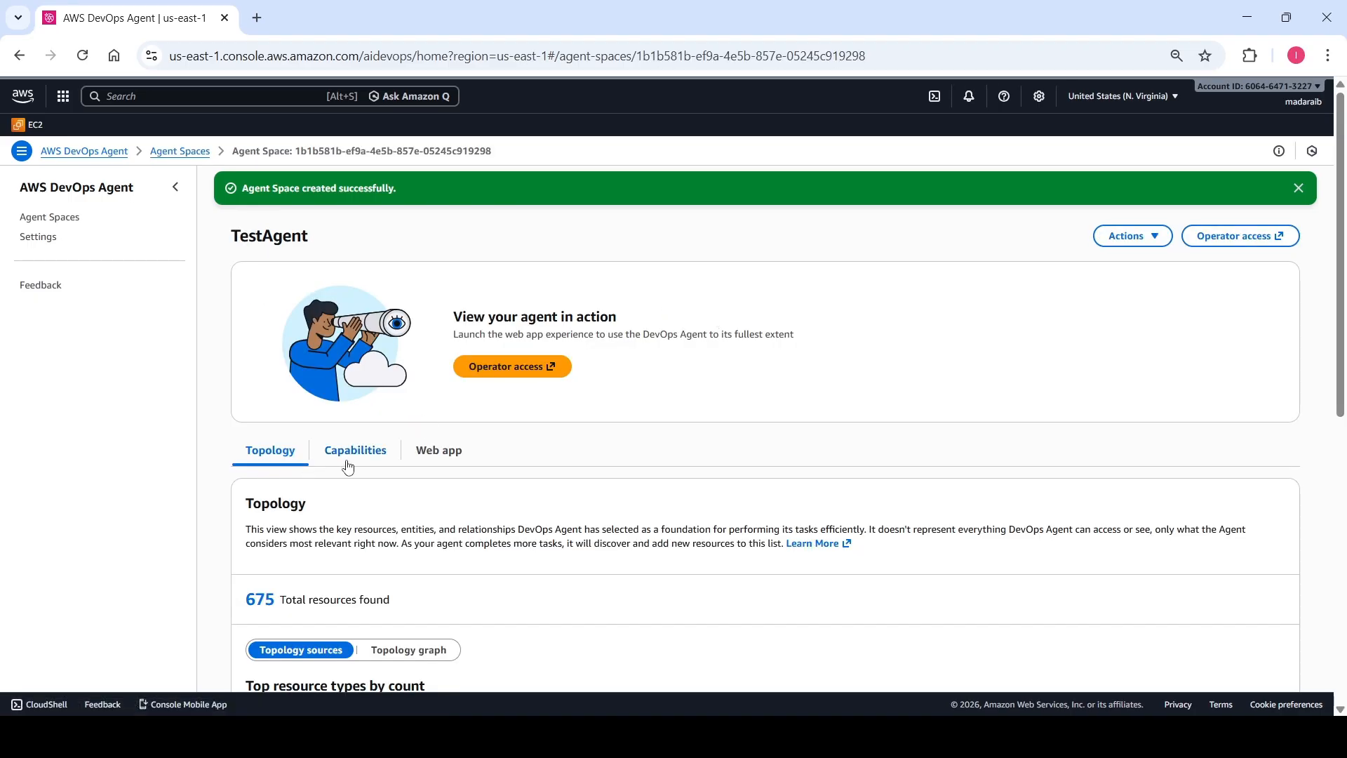
pyautogui.click(439, 451)
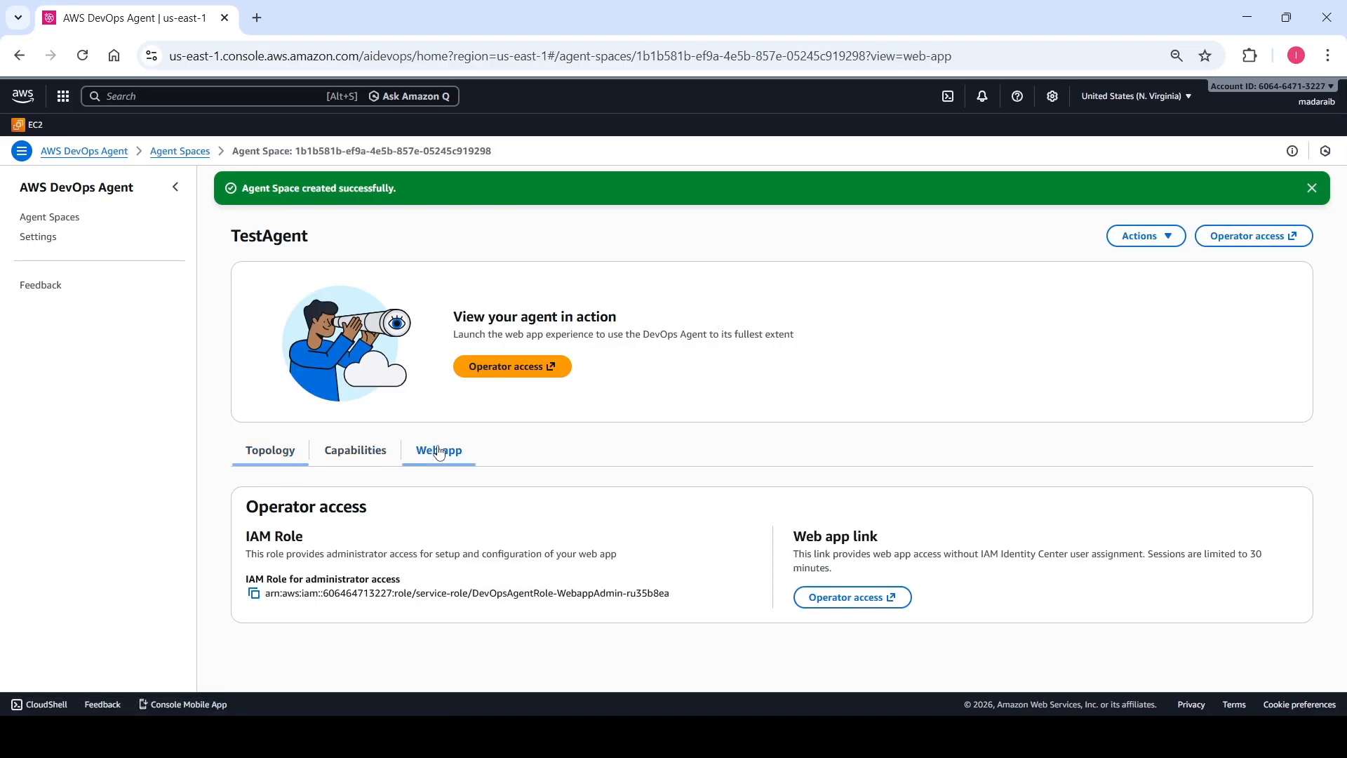
pyautogui.scroll(-1, 1343, 266)
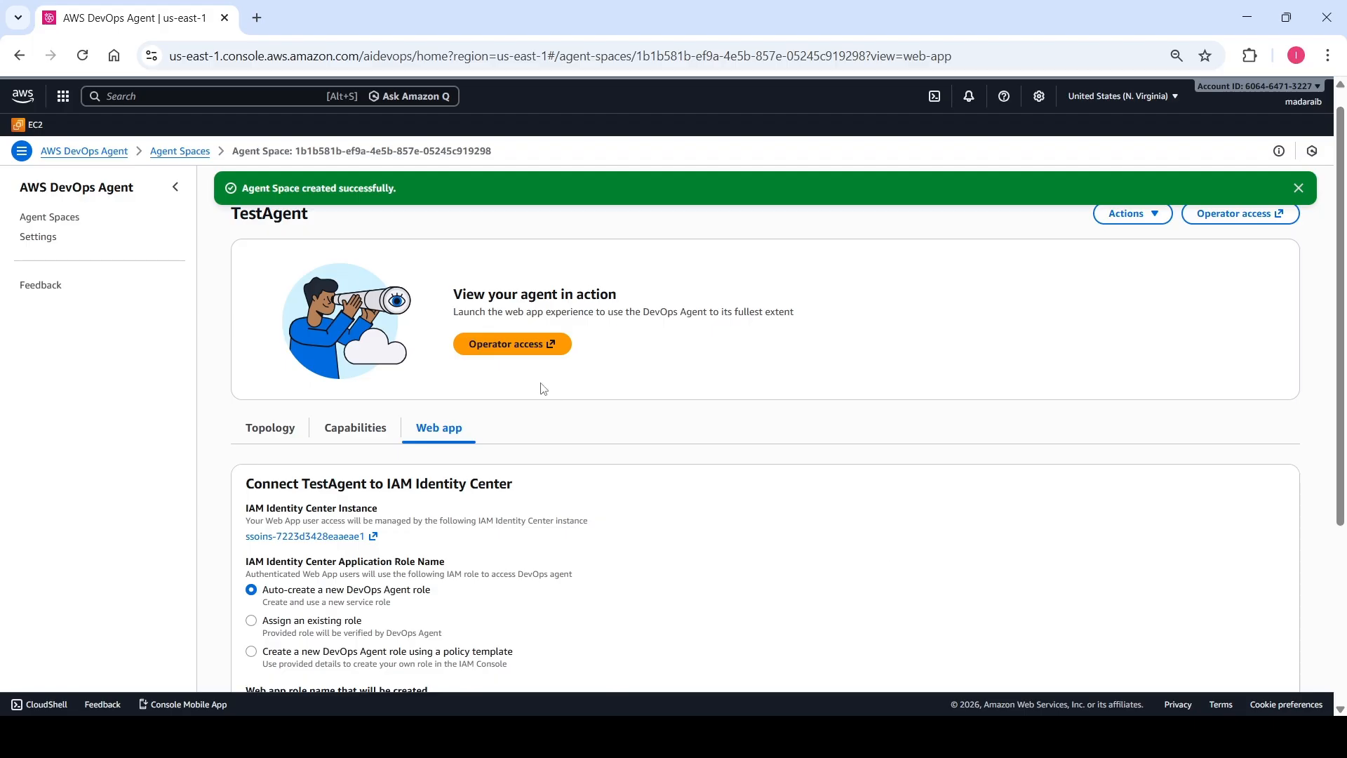
# Launch TestAgent's operator web app, view the DevOps Center resource map and return to Incident Response
pyautogui.click(501, 354)
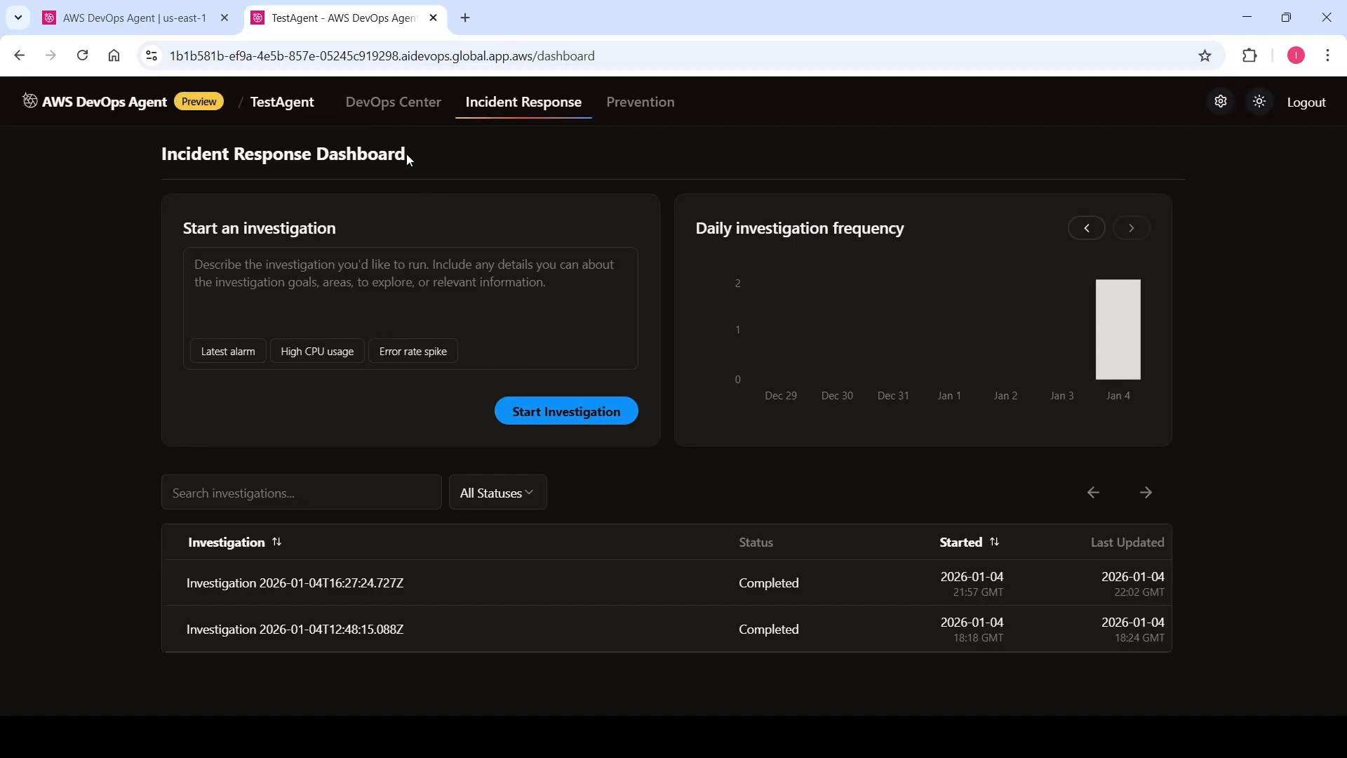
pyautogui.click(384, 111)
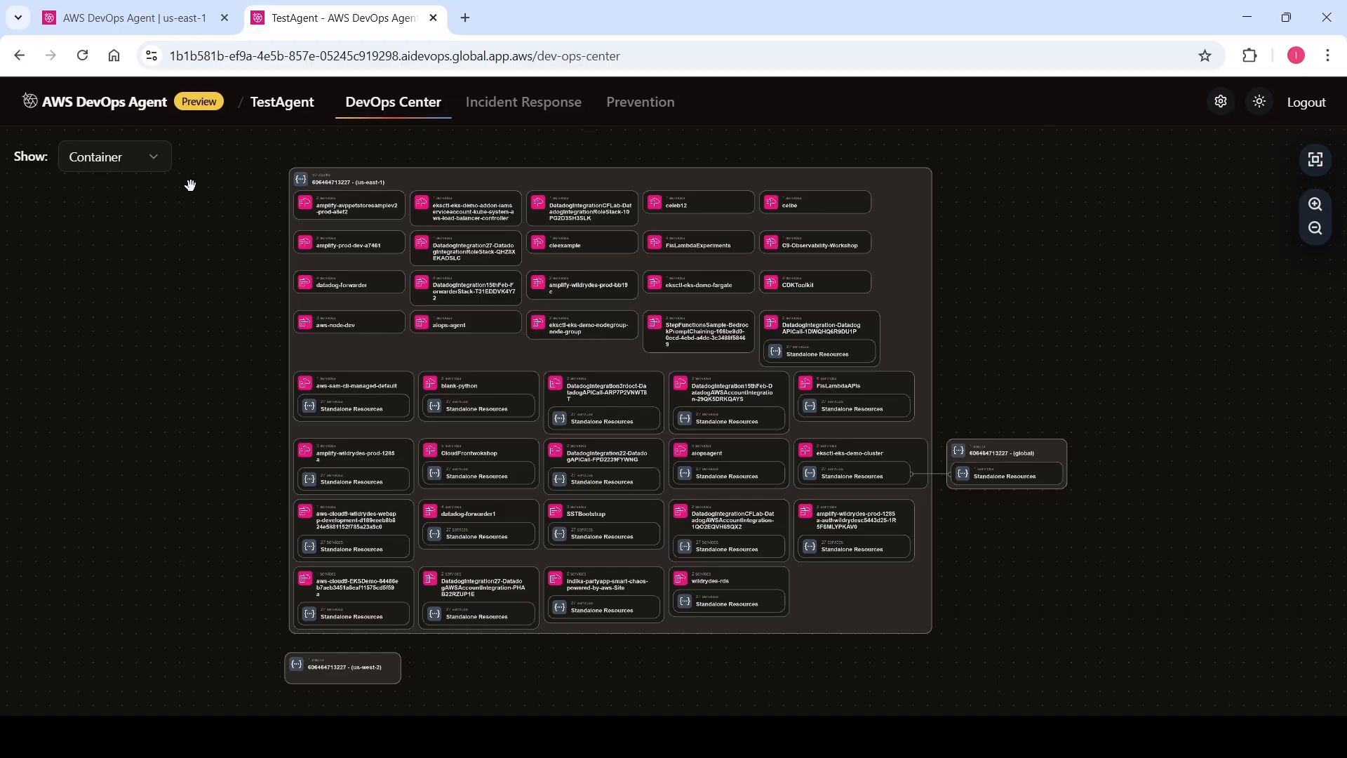
pyautogui.click(523, 112)
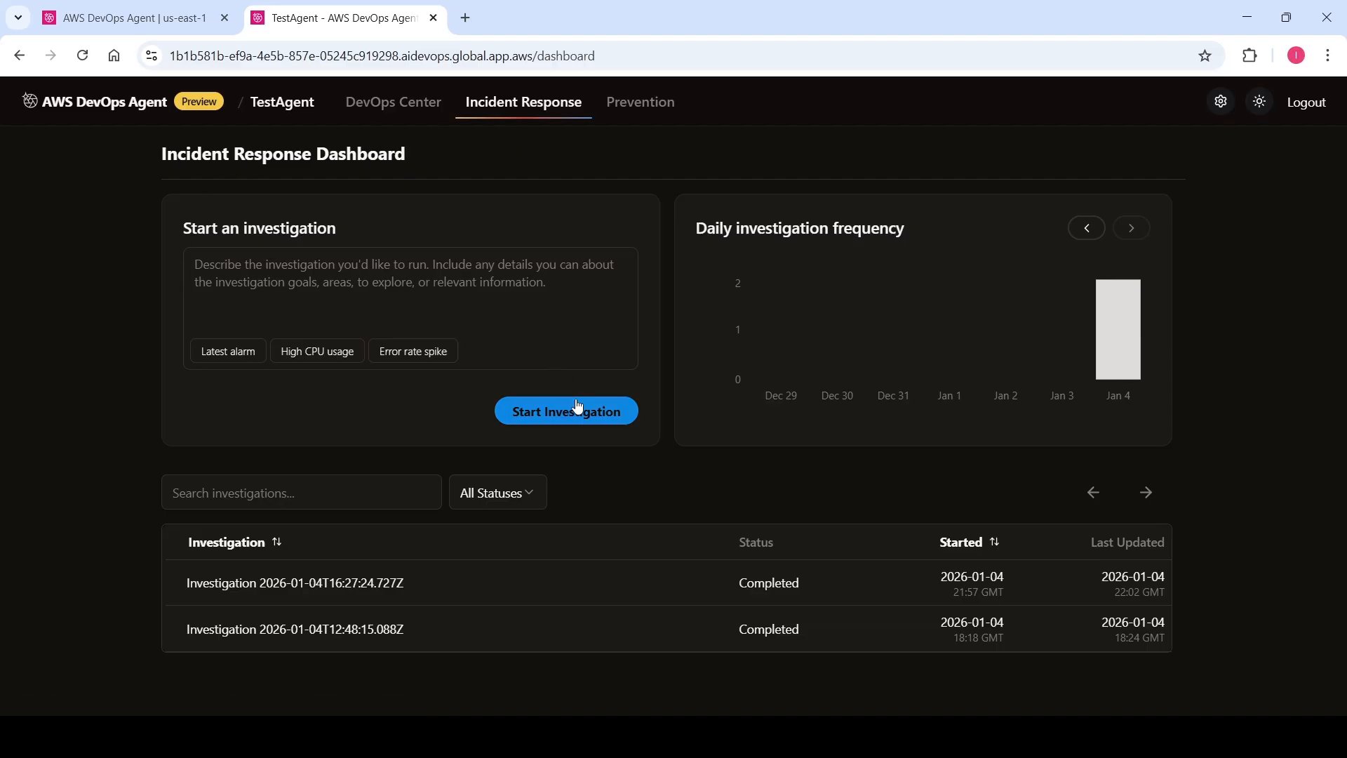
# Draft the new investigation's description as "Start invetigation on fialure related to ..."
pyautogui.click(232, 291)
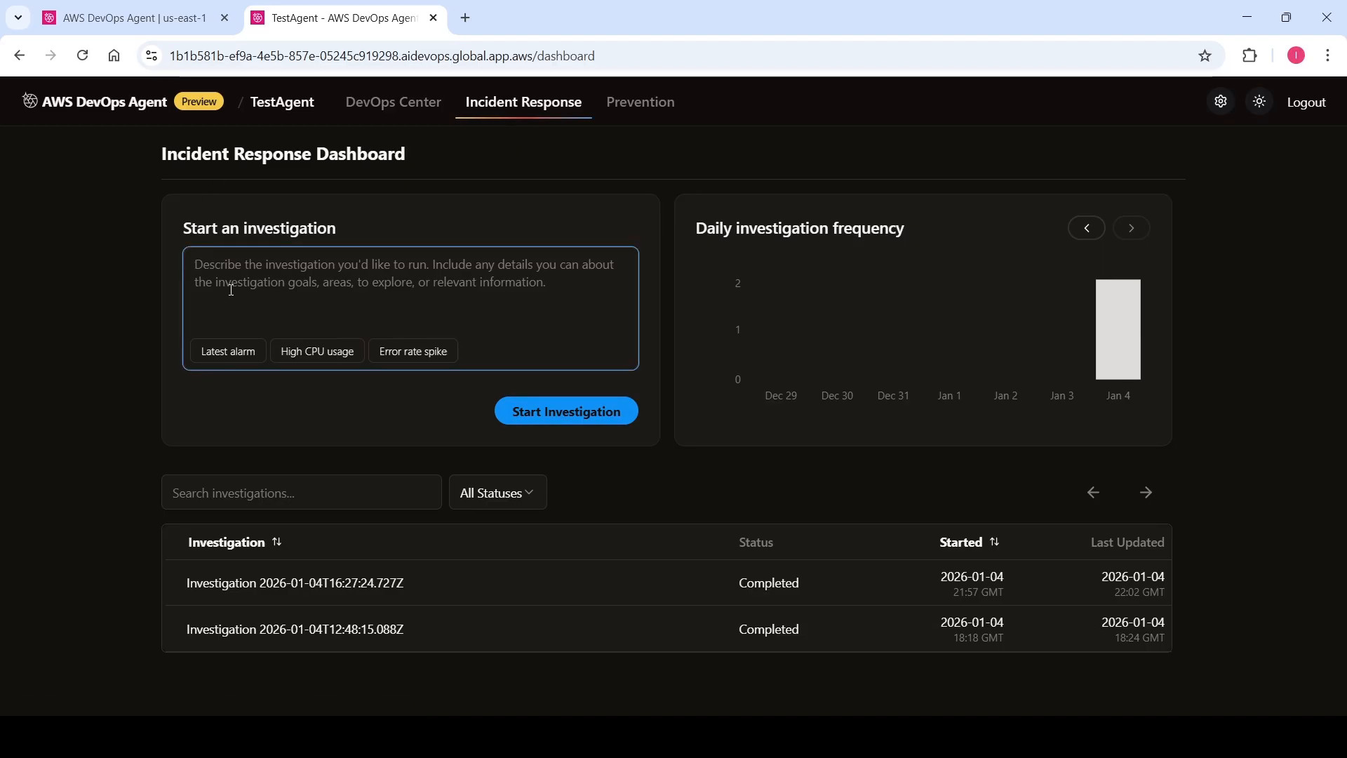
pyautogui.write('dfdfd')
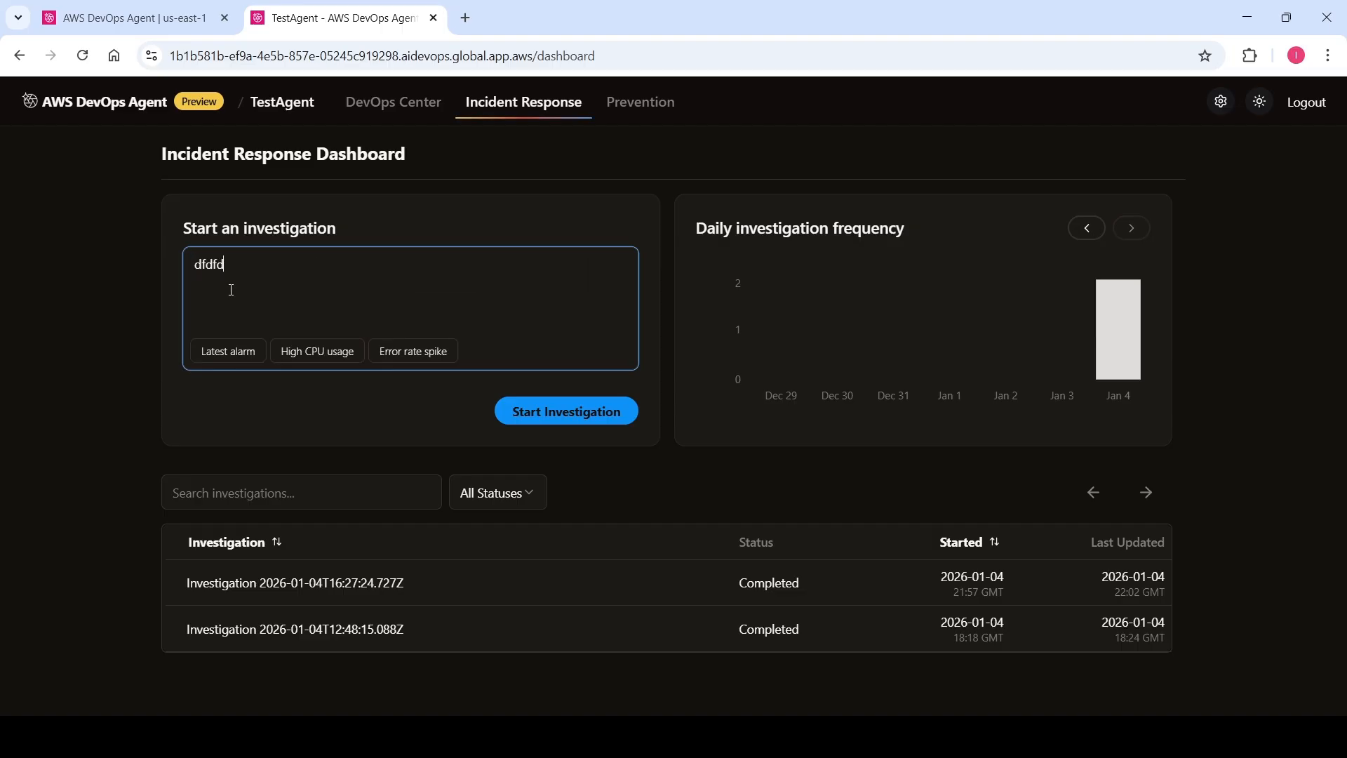
pyautogui.press('BackSpace')
pyautogui.press('BackSpace')
pyautogui.press('BackSpace')
pyautogui.press('BackSpace')
pyautogui.press('BackSpace')
pyautogui.write('A')
pyautogui.press('BackSpace')
pyautogui.write('Start inv')
pyautogui.press('BackSpace')
pyautogui.press('BackSpace')
pyautogui.press('BackSpace')
pyautogui.write('invetia')
pyautogui.press('BackSpace')
pyautogui.write('gation o')
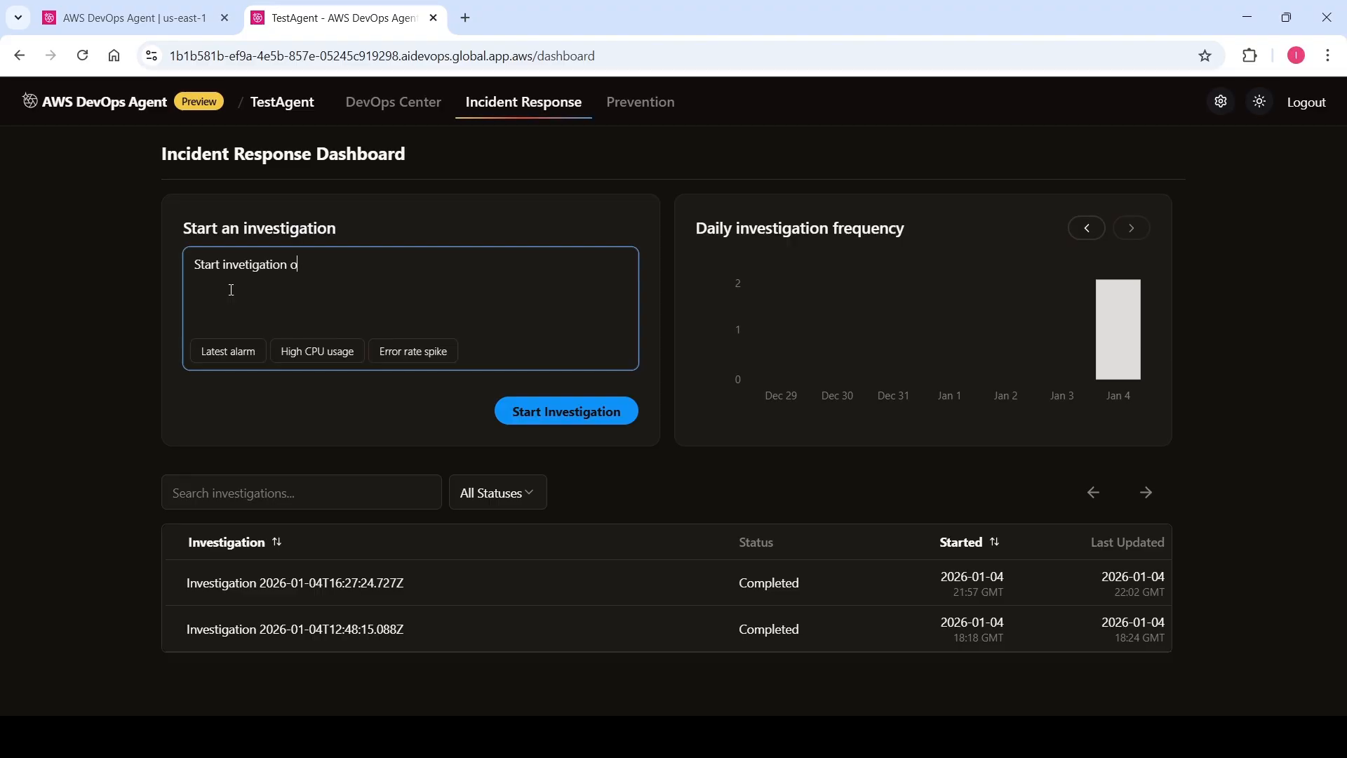
pyautogui.write('n fialure related to ...')
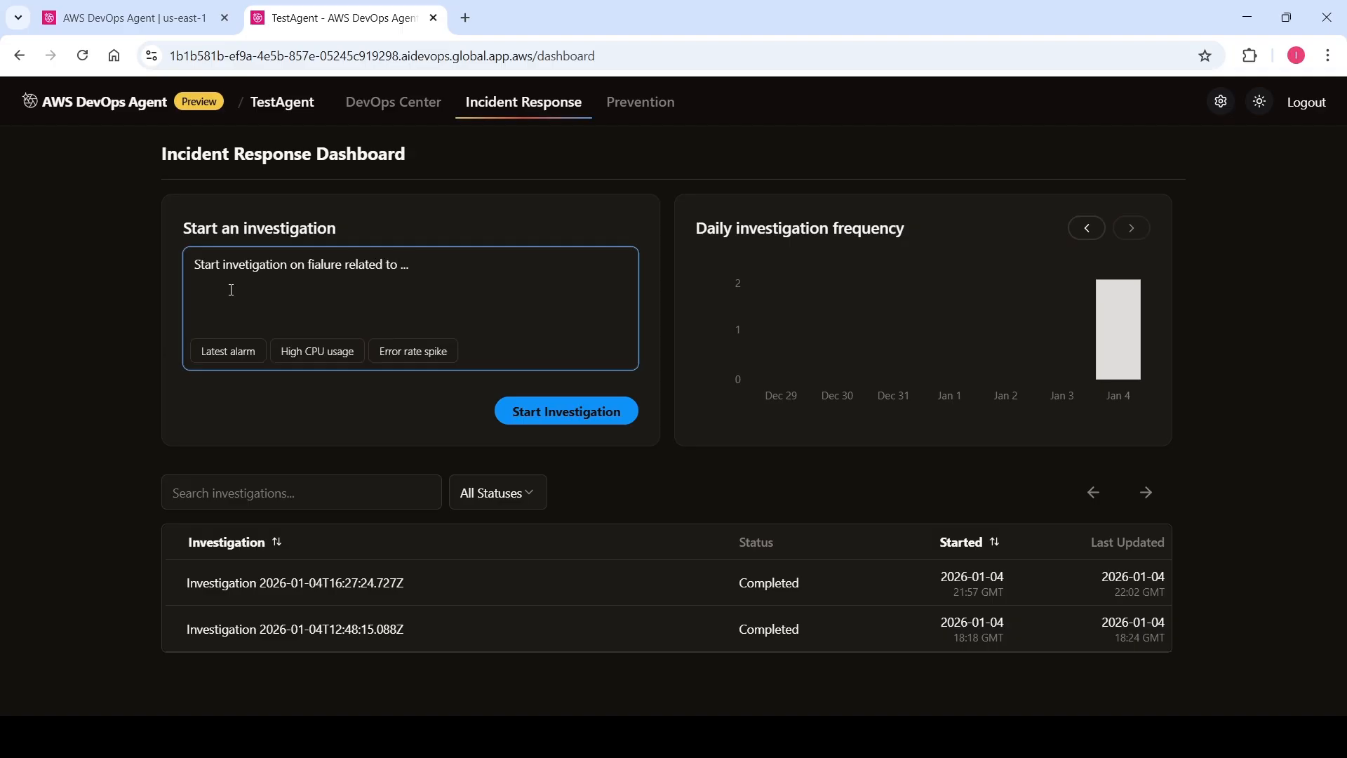
# Preview an investigation based on the Latest alarm preset without starting it, and check the daily investigation frequency chart for Jan 4
pyautogui.click(228, 353)
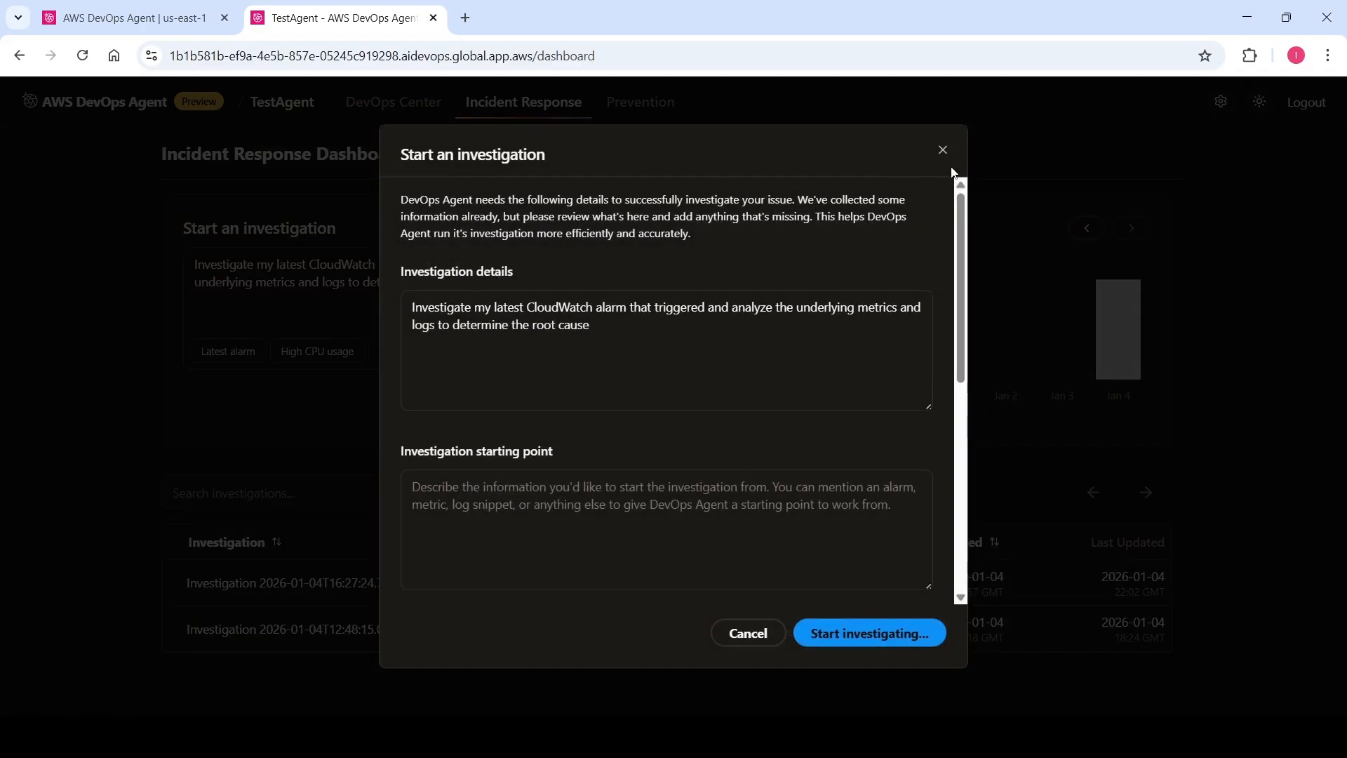
pyautogui.click(945, 151)
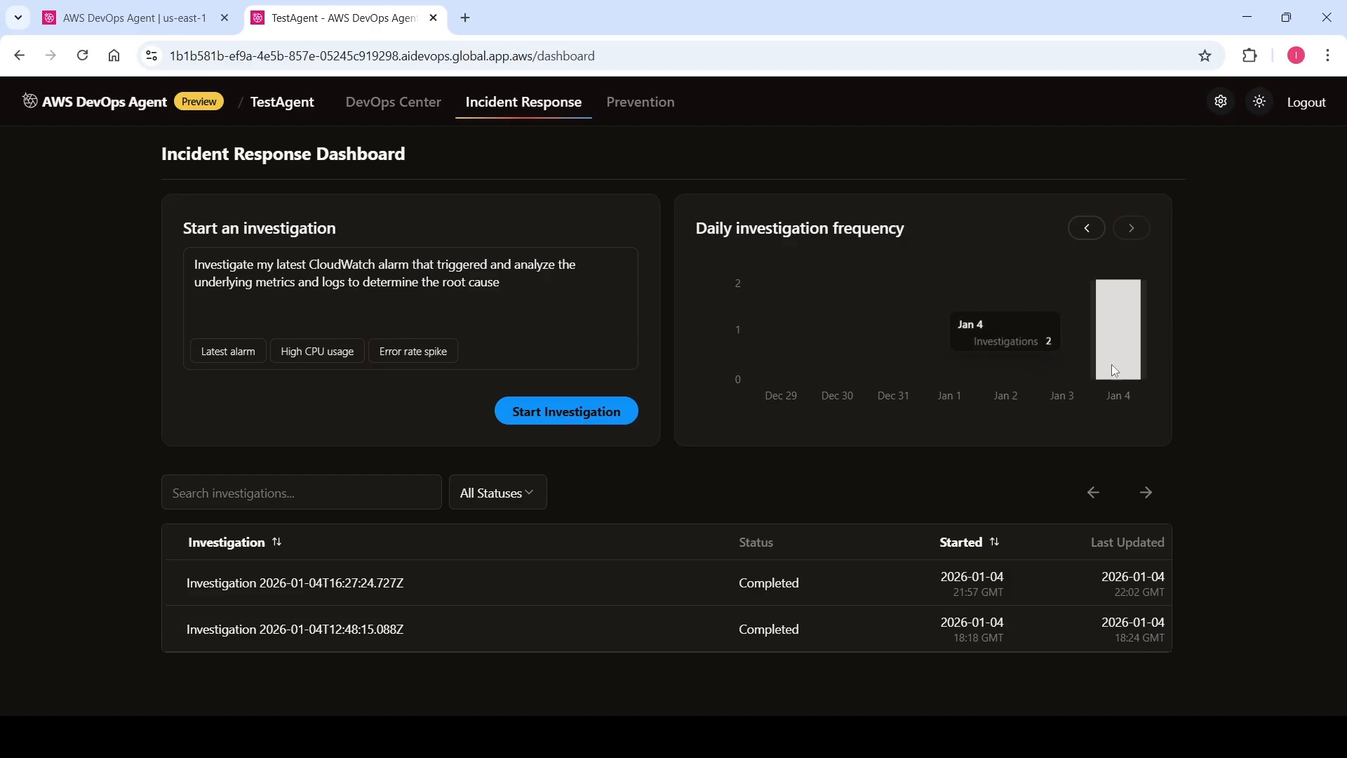
pyautogui.moveTo(1125, 363)
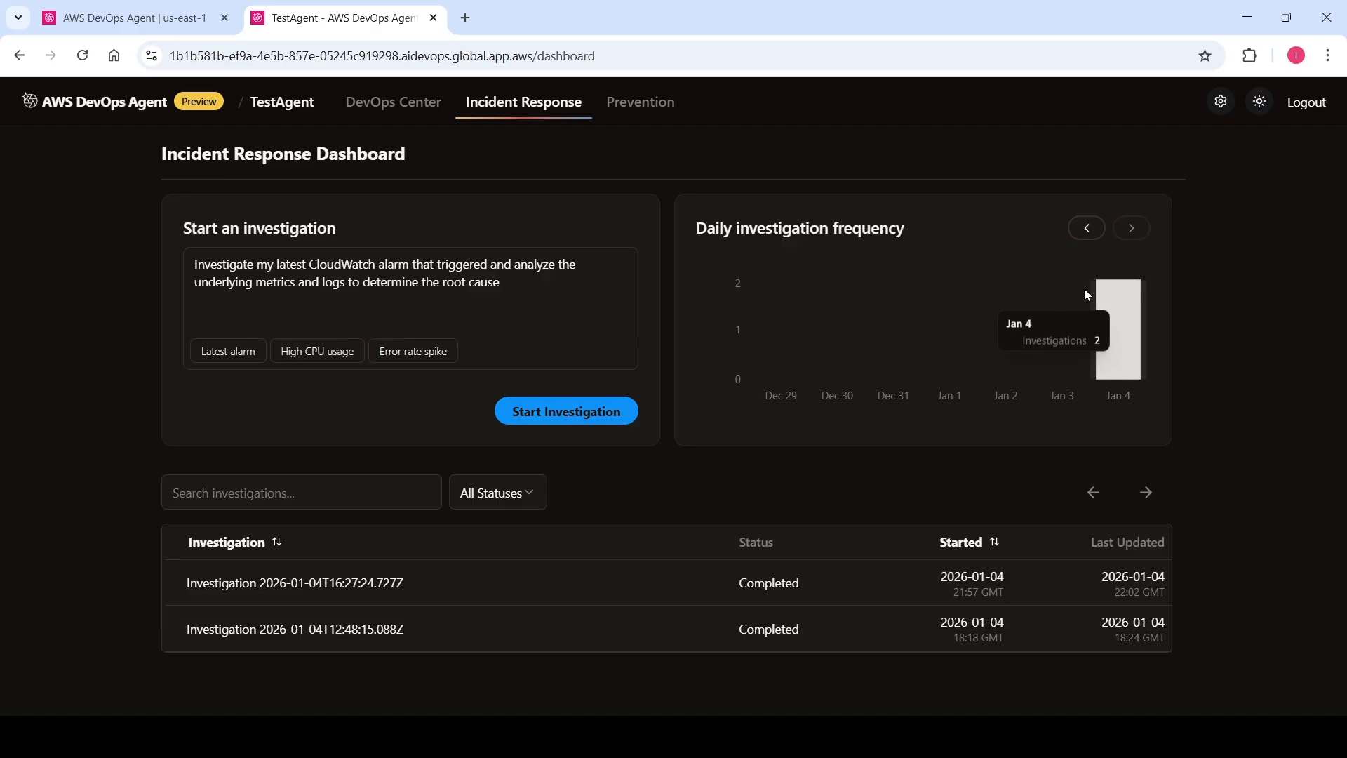
pyautogui.moveTo(924, 353)
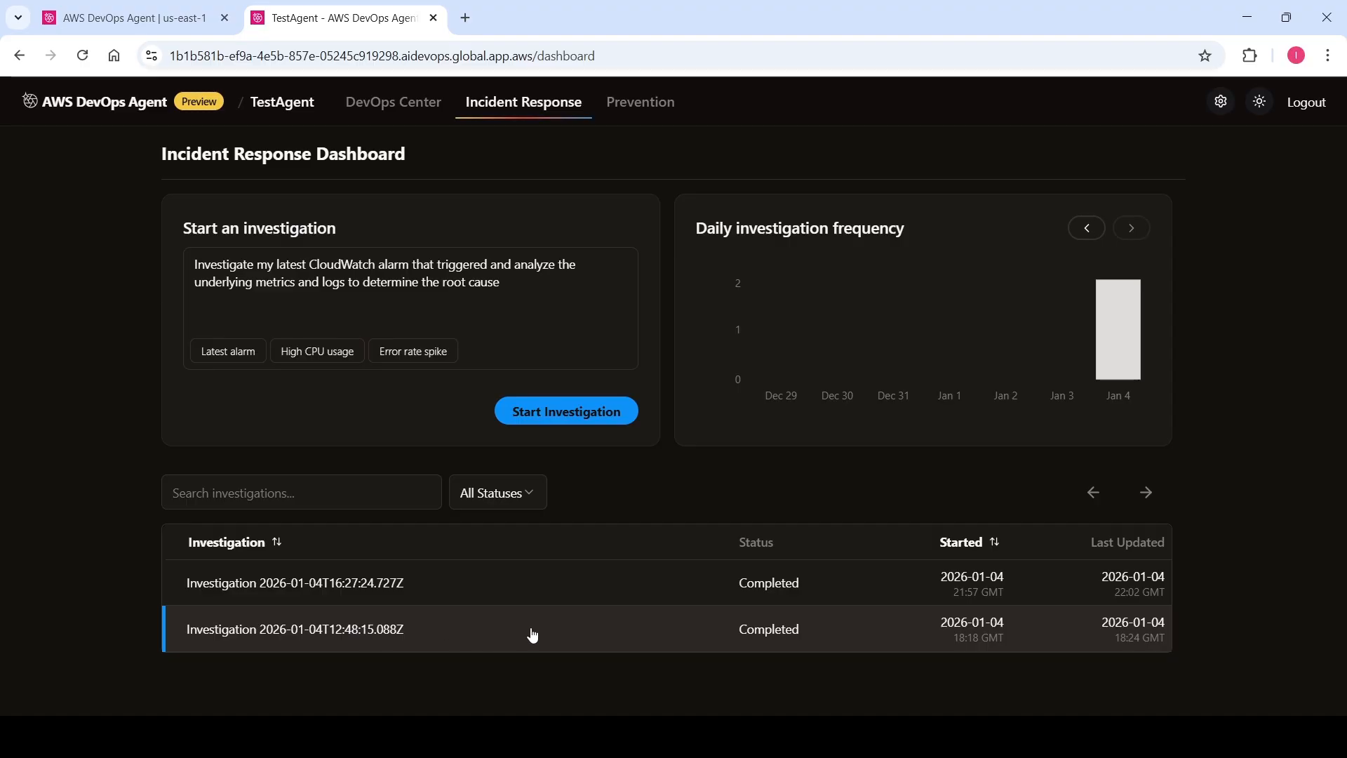
# Open Investigation 2026-01-04T16:27:24.727Z and skim its timeline through to the root cause entry
pyautogui.click(355, 582)
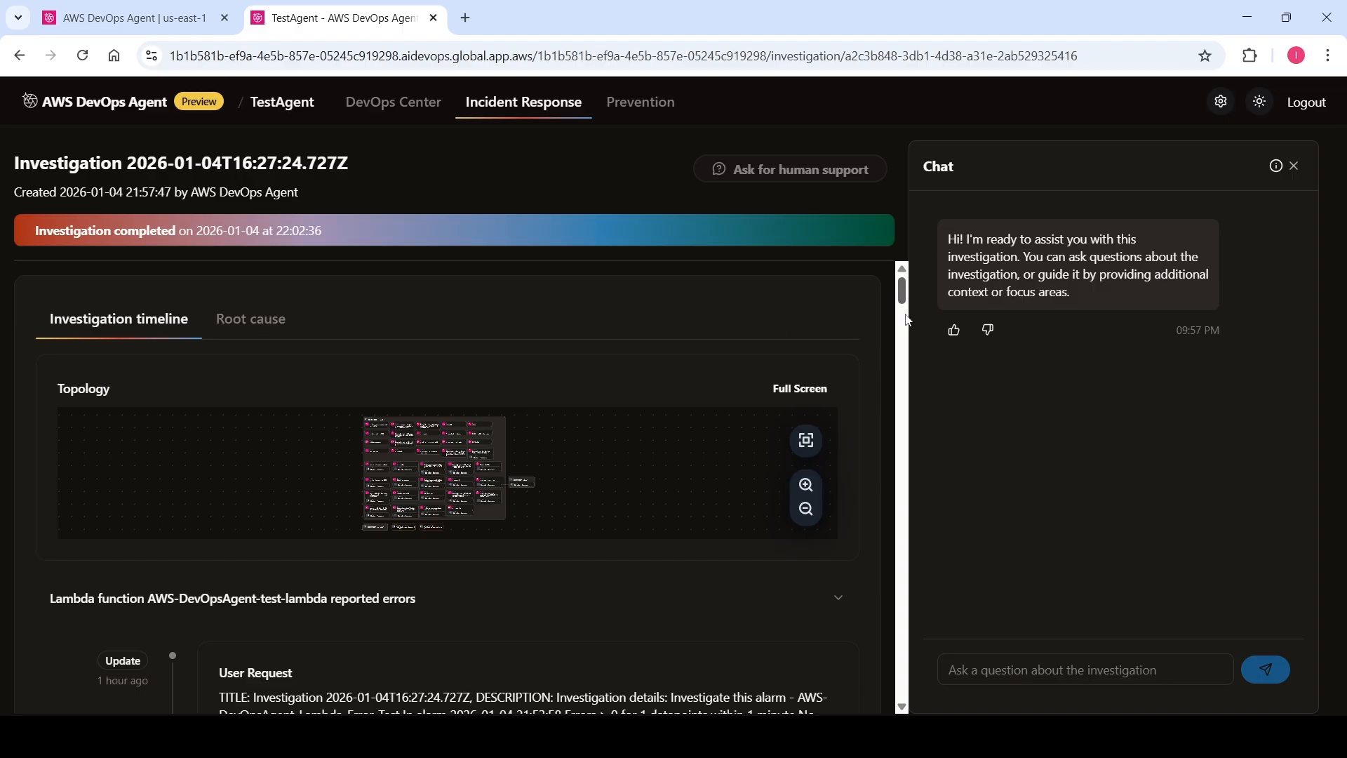
pyautogui.scroll(-7, 906, 324)
pyautogui.moveTo(906, 324); pyautogui.dragTo(921, 688)
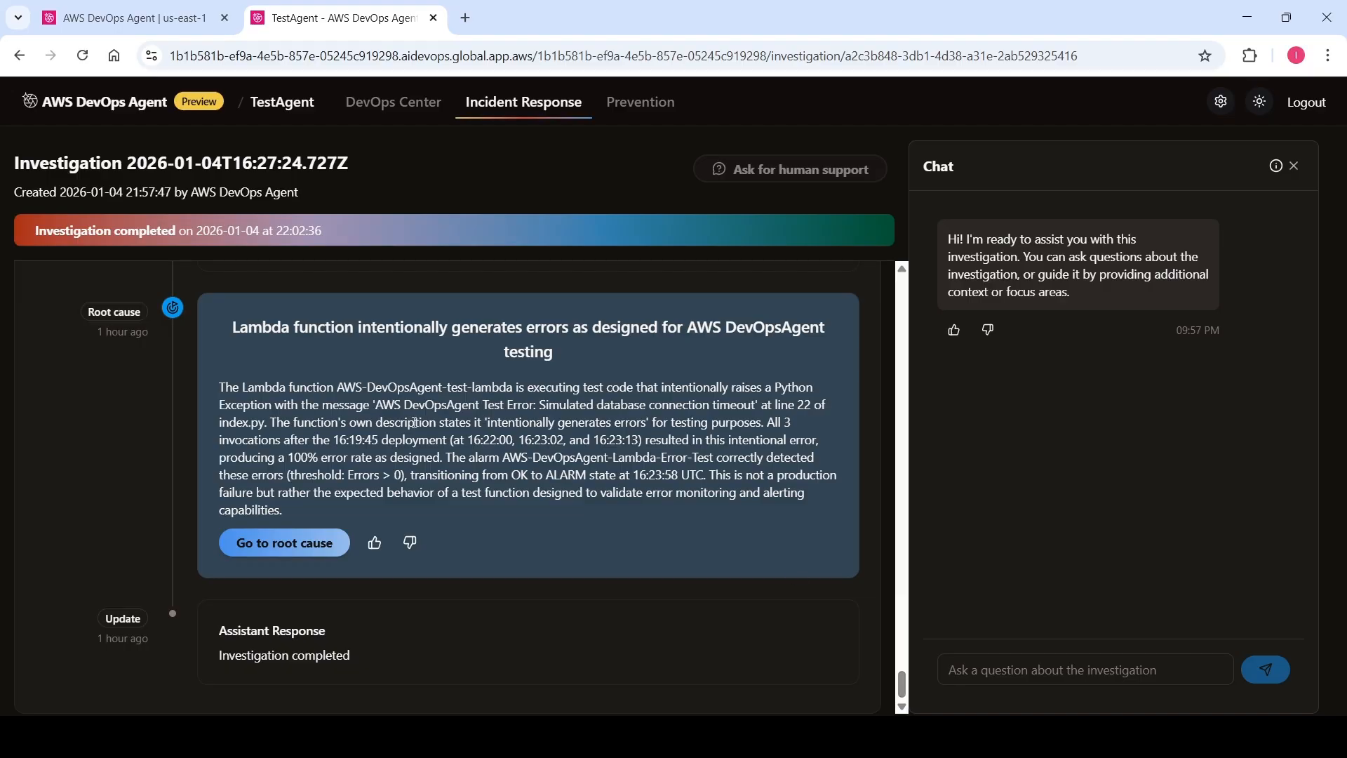
pyautogui.moveTo(902, 695); pyautogui.dragTo(908, 261)
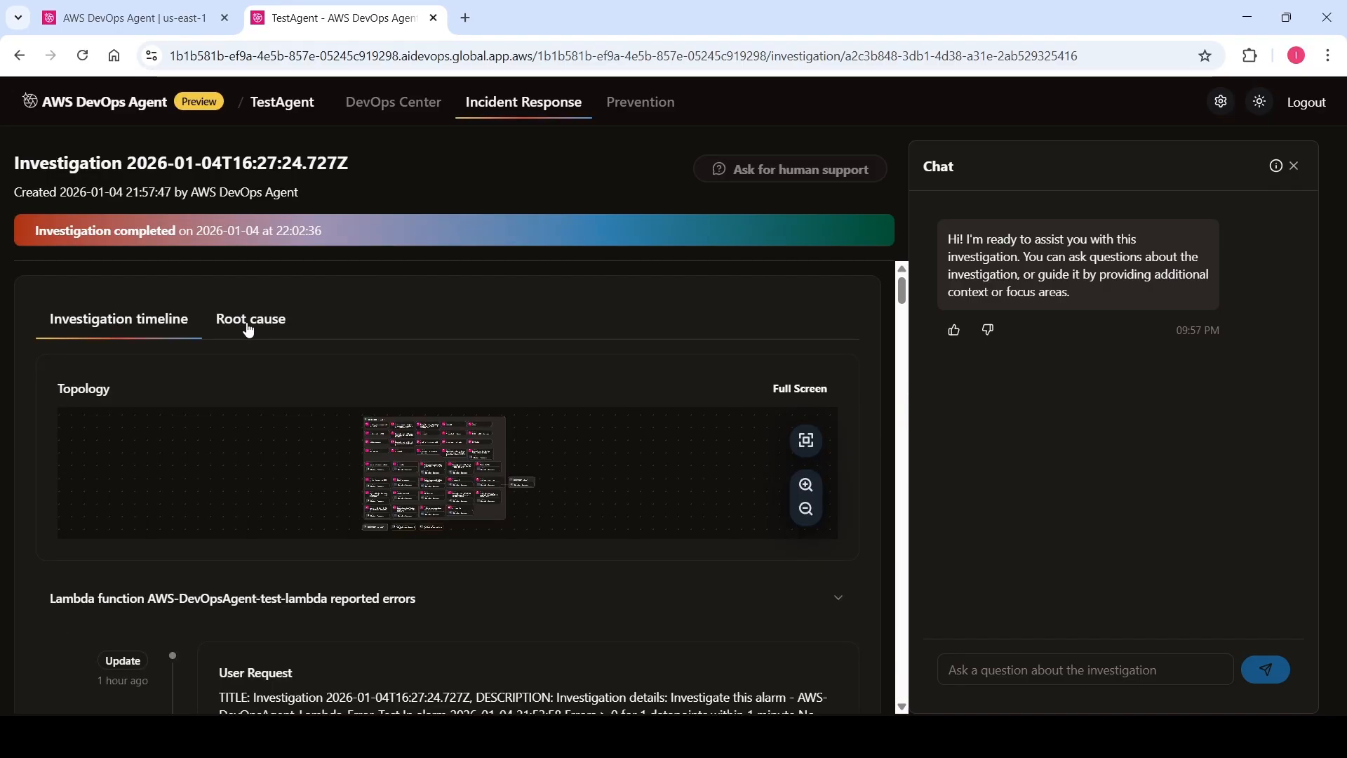
# Examine the investigation's root cause summary and ready the chat for a question about the investigation
pyautogui.click(249, 327)
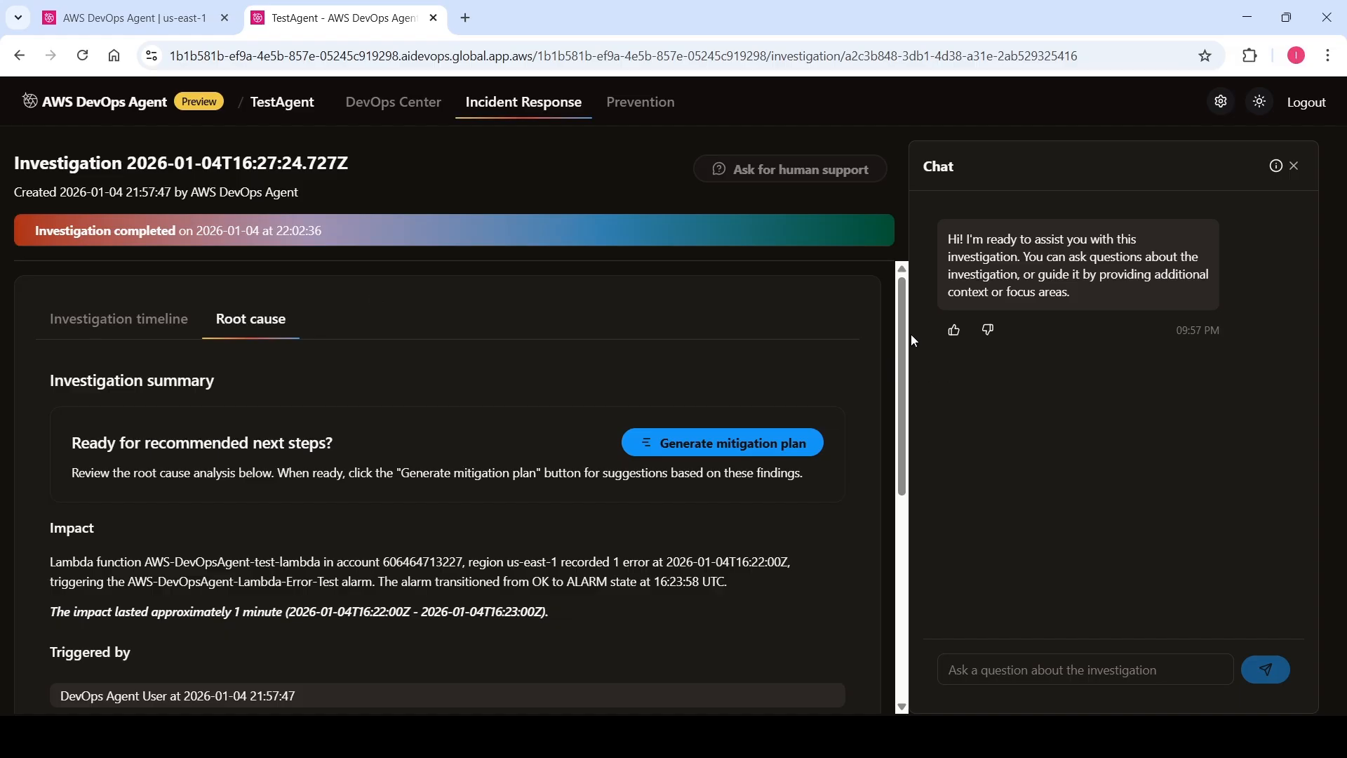
pyautogui.moveTo(898, 351); pyautogui.dragTo(904, 415)
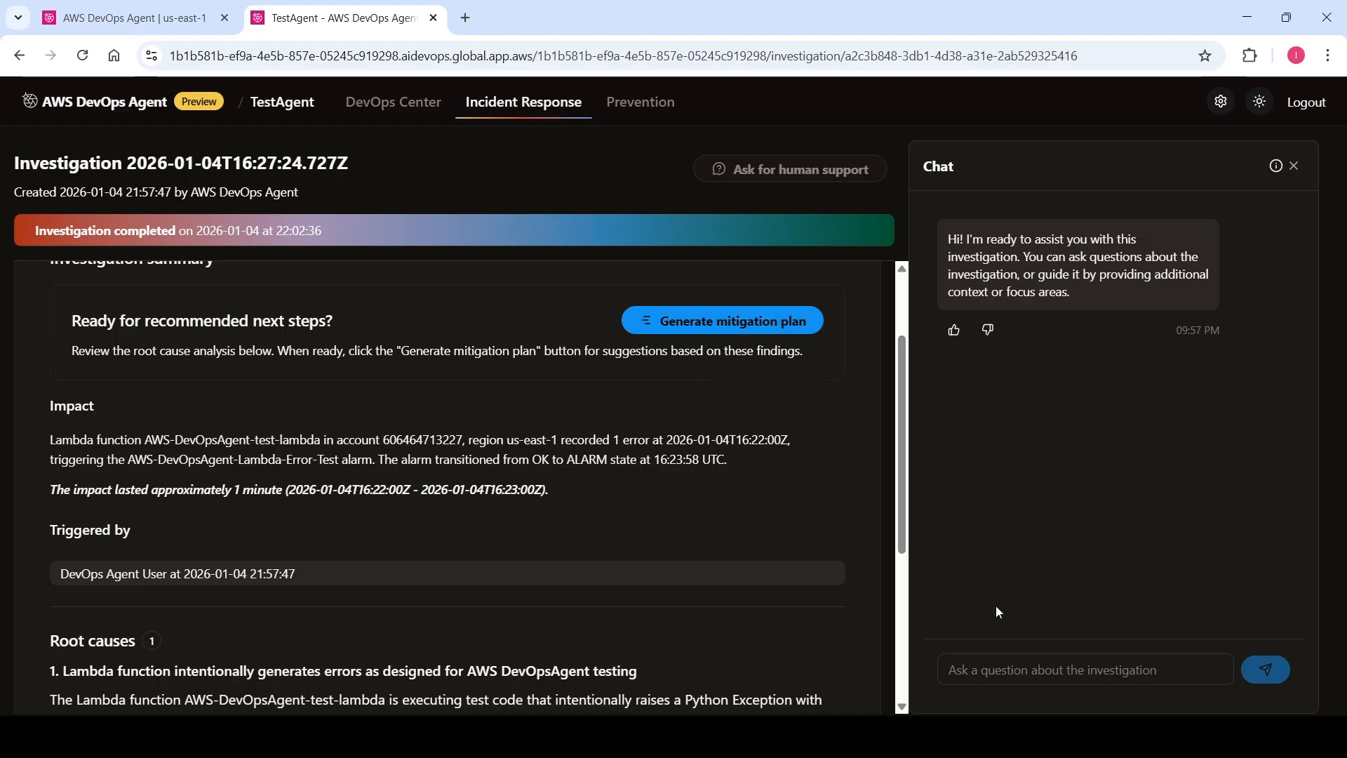
pyautogui.click(1005, 665)
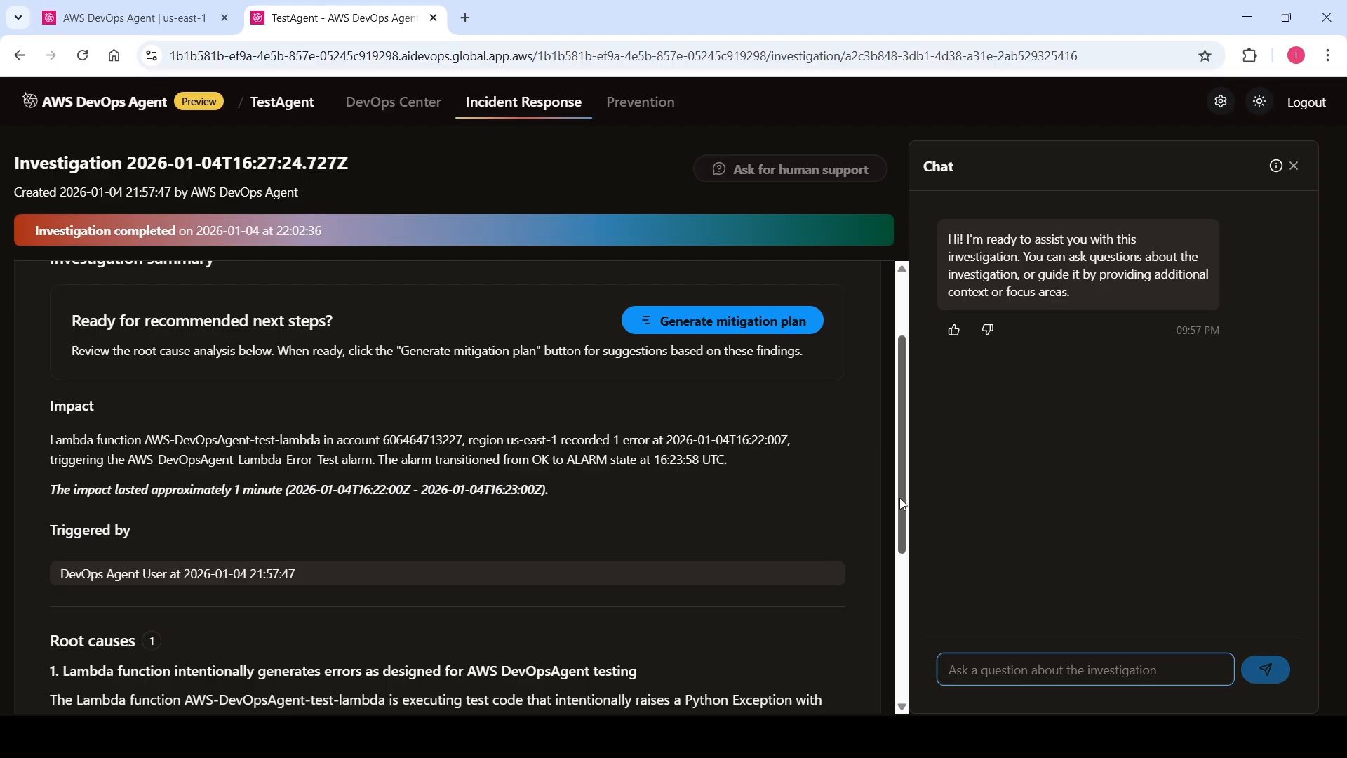
pyautogui.scroll(2, 904, 421)
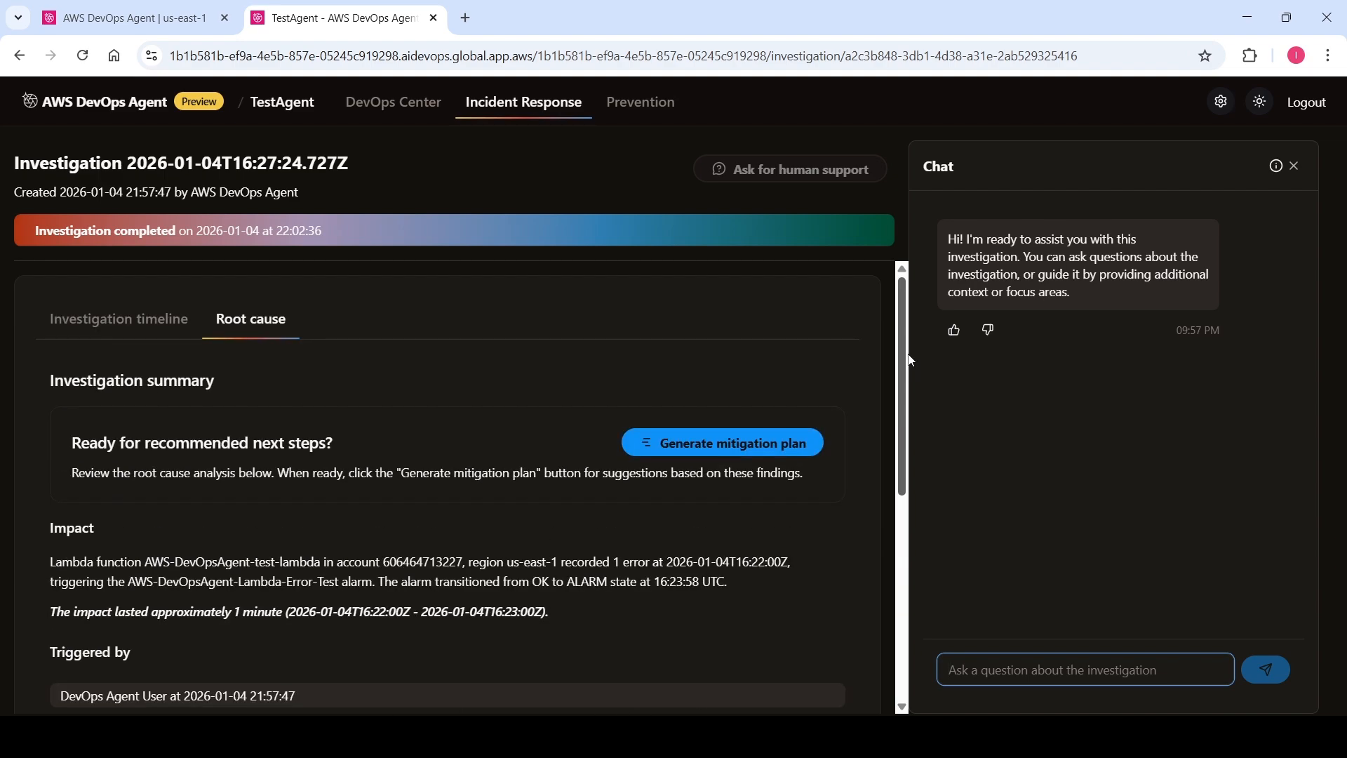
# Reread the investigation timeline from the user request to the root cause entry, and highlight that entry's heading
pyautogui.click(146, 322)
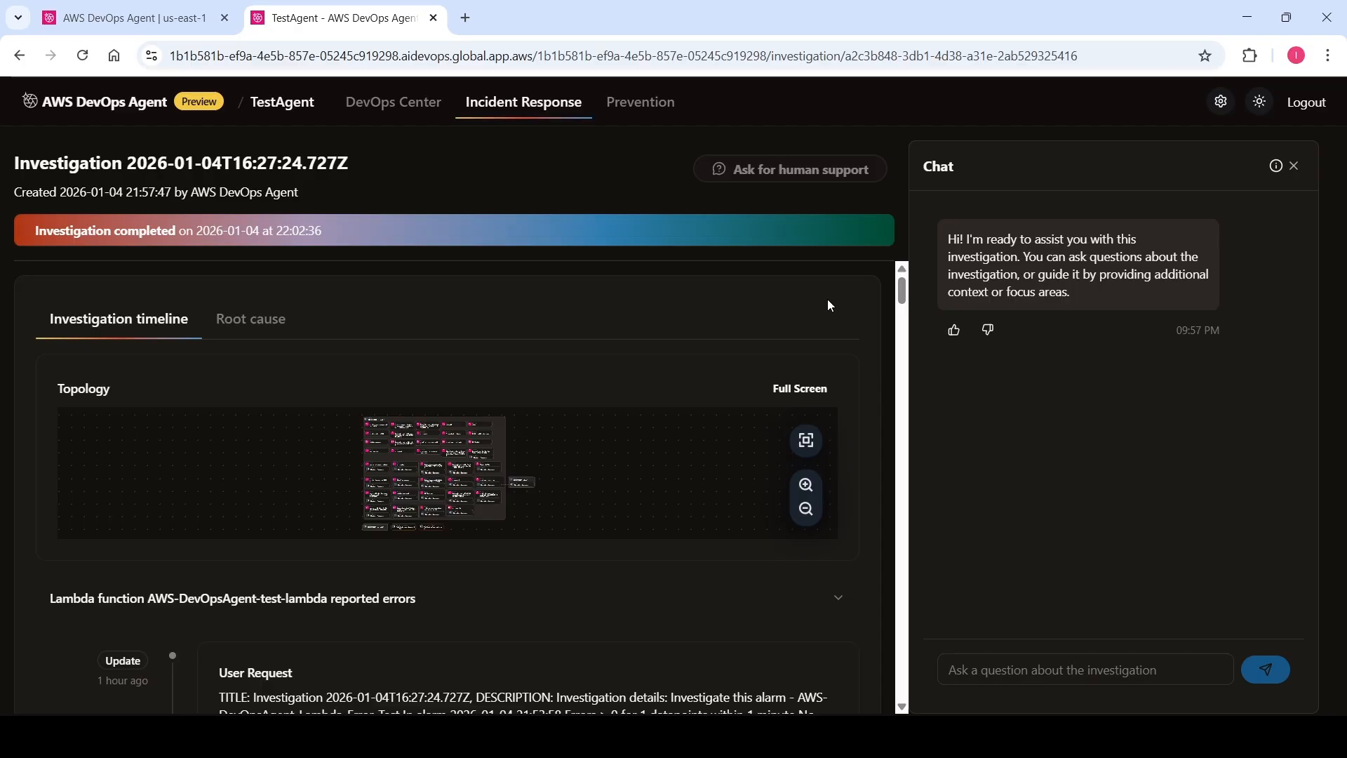
pyautogui.moveTo(906, 287); pyautogui.dragTo(906, 303)
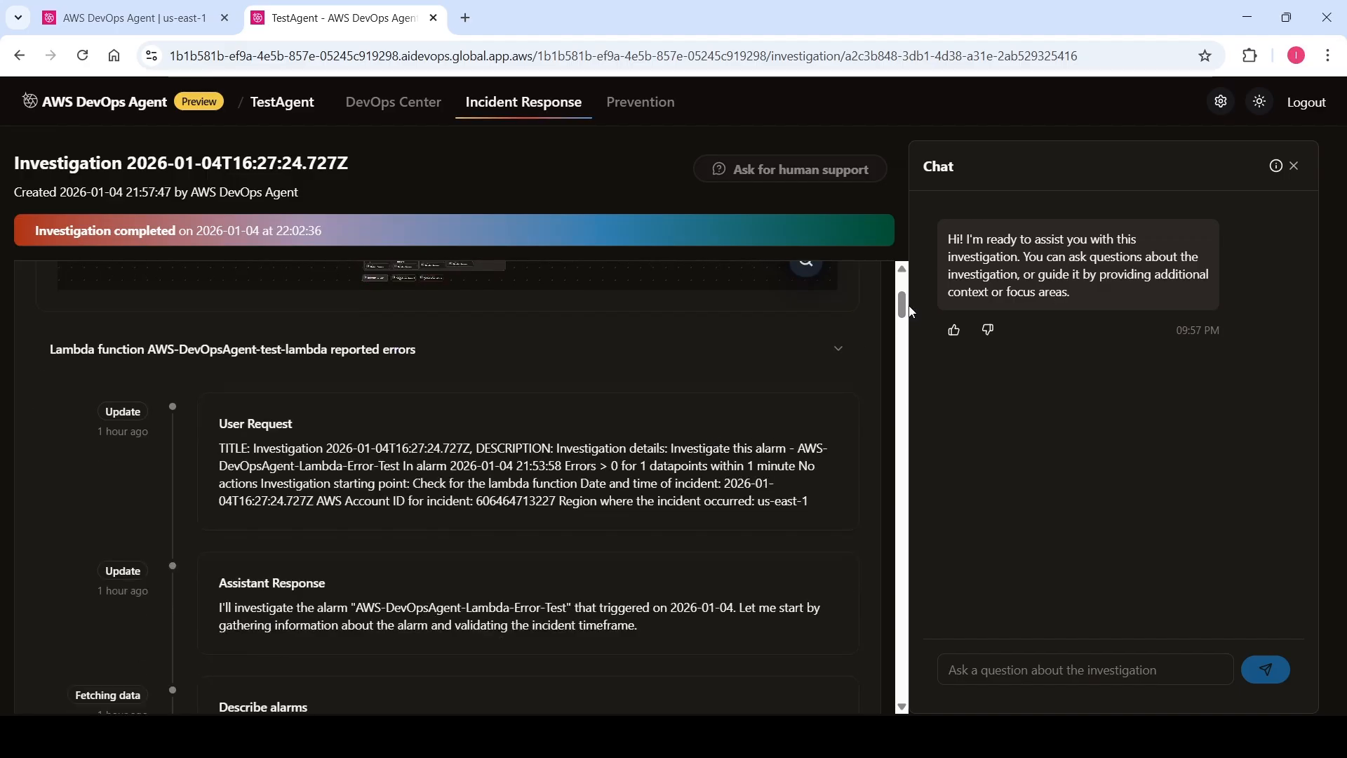
pyautogui.moveTo(905, 311); pyautogui.dragTo(909, 678)
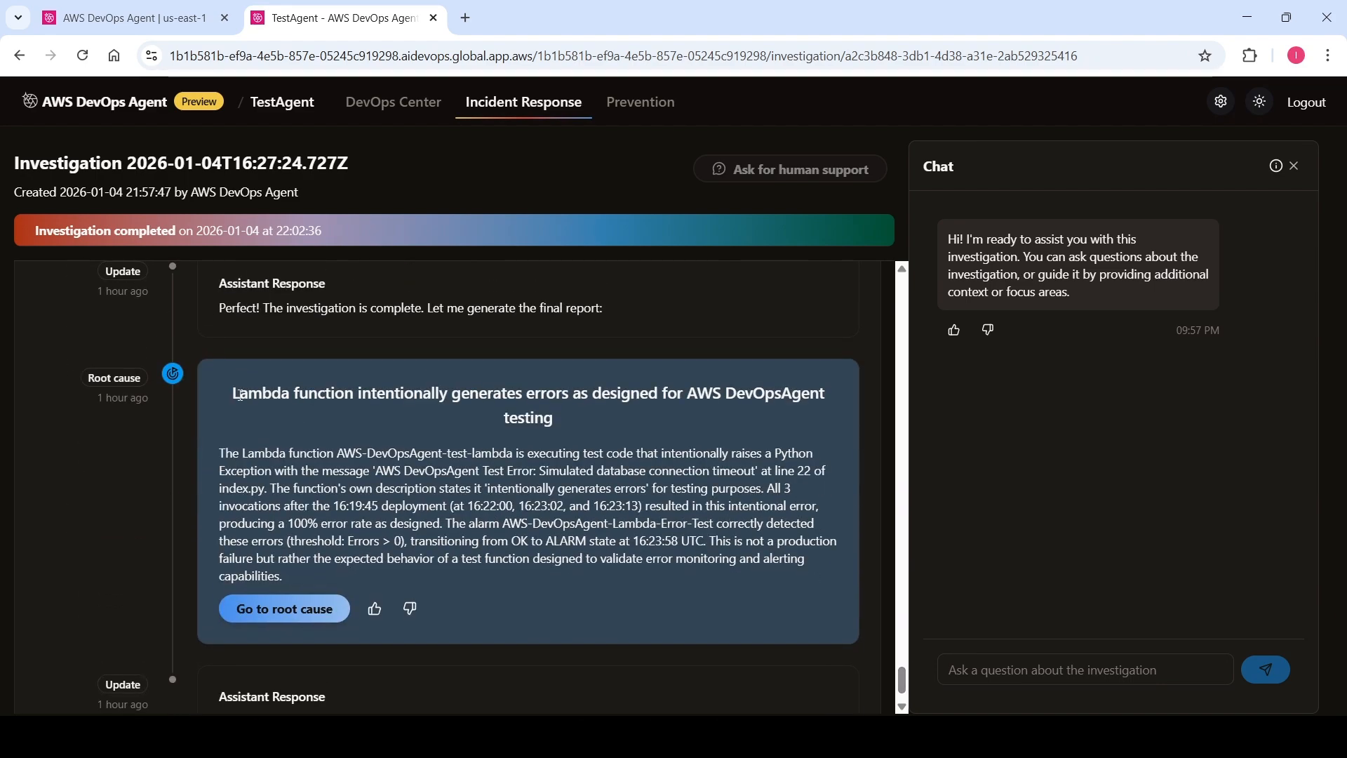
pyautogui.moveTo(441, 390); pyautogui.dragTo(756, 431)
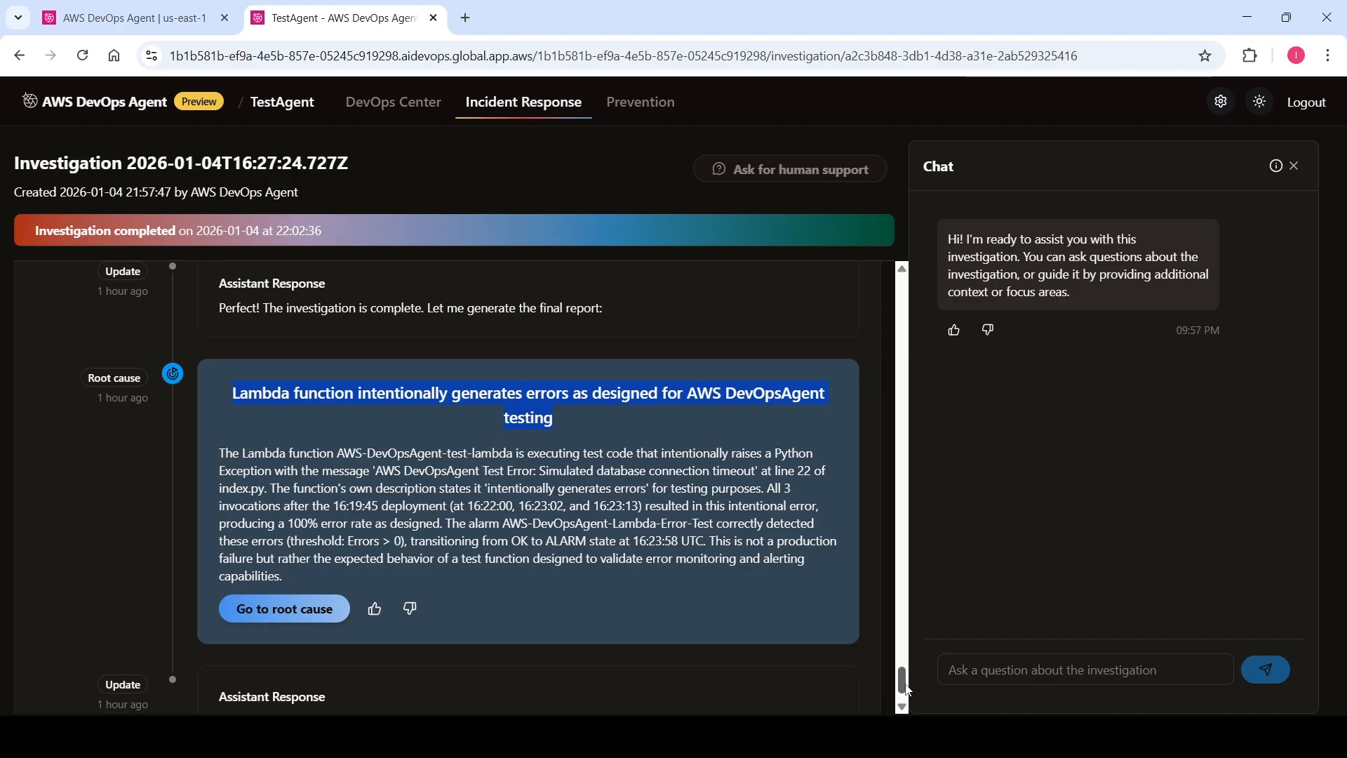
pyautogui.moveTo(906, 686); pyautogui.dragTo(913, 203)
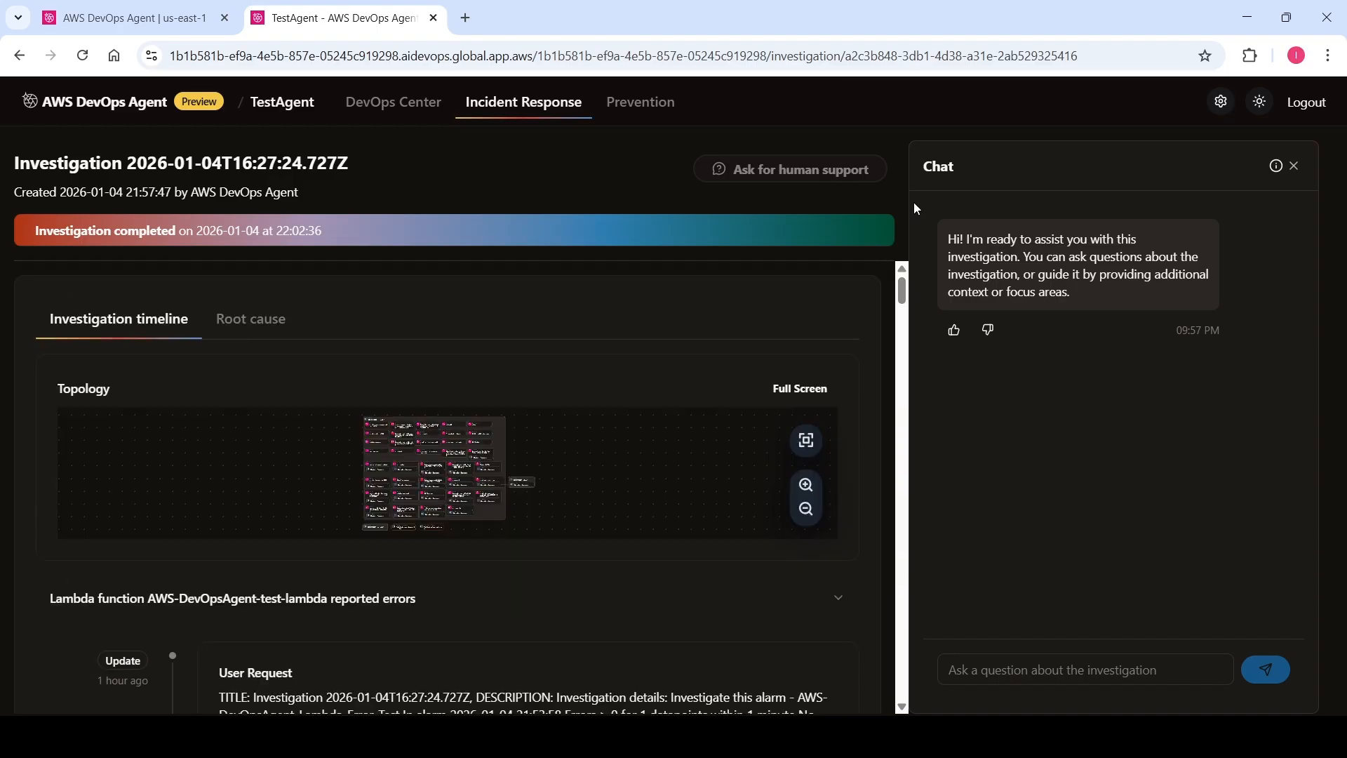
# Go back to the root cause findings, expand their Observations and return to the investigation summary
pyautogui.click(261, 323)
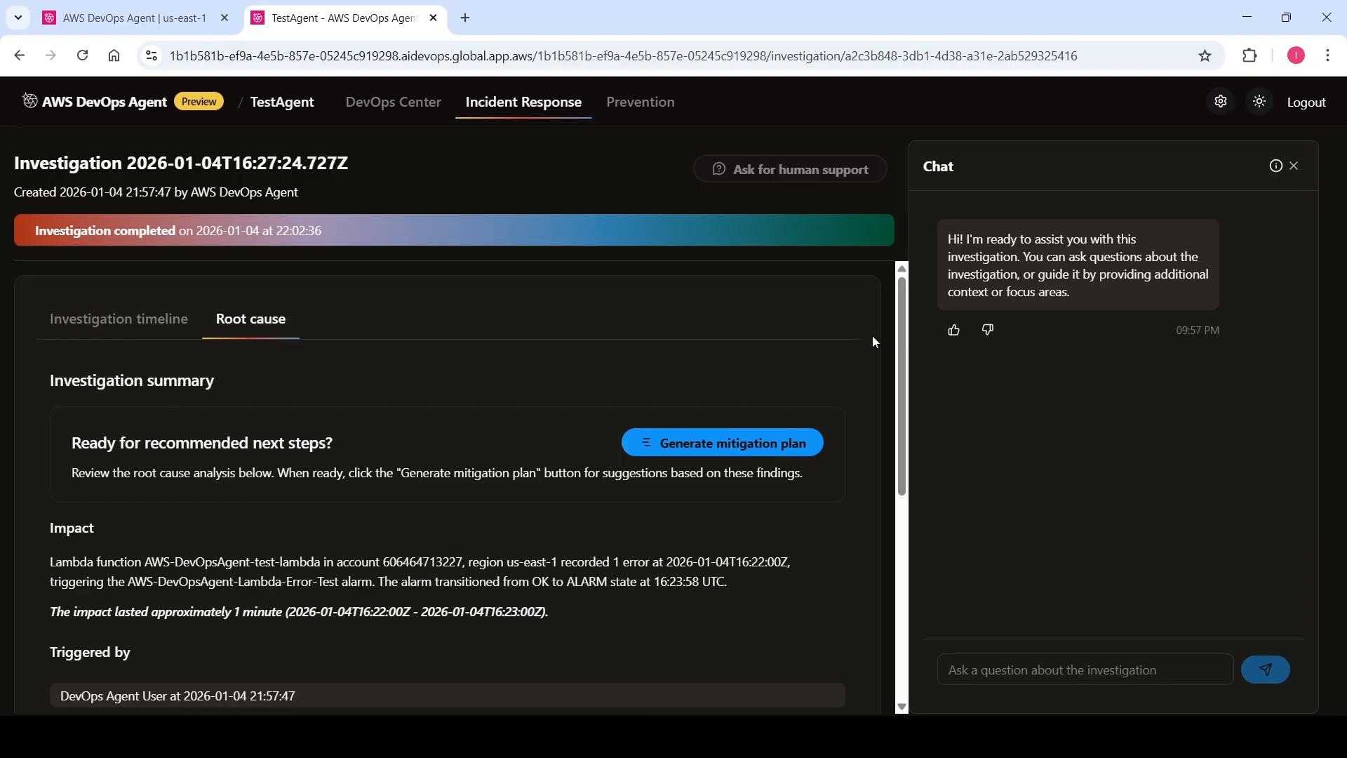
pyautogui.moveTo(899, 324); pyautogui.dragTo(927, 557)
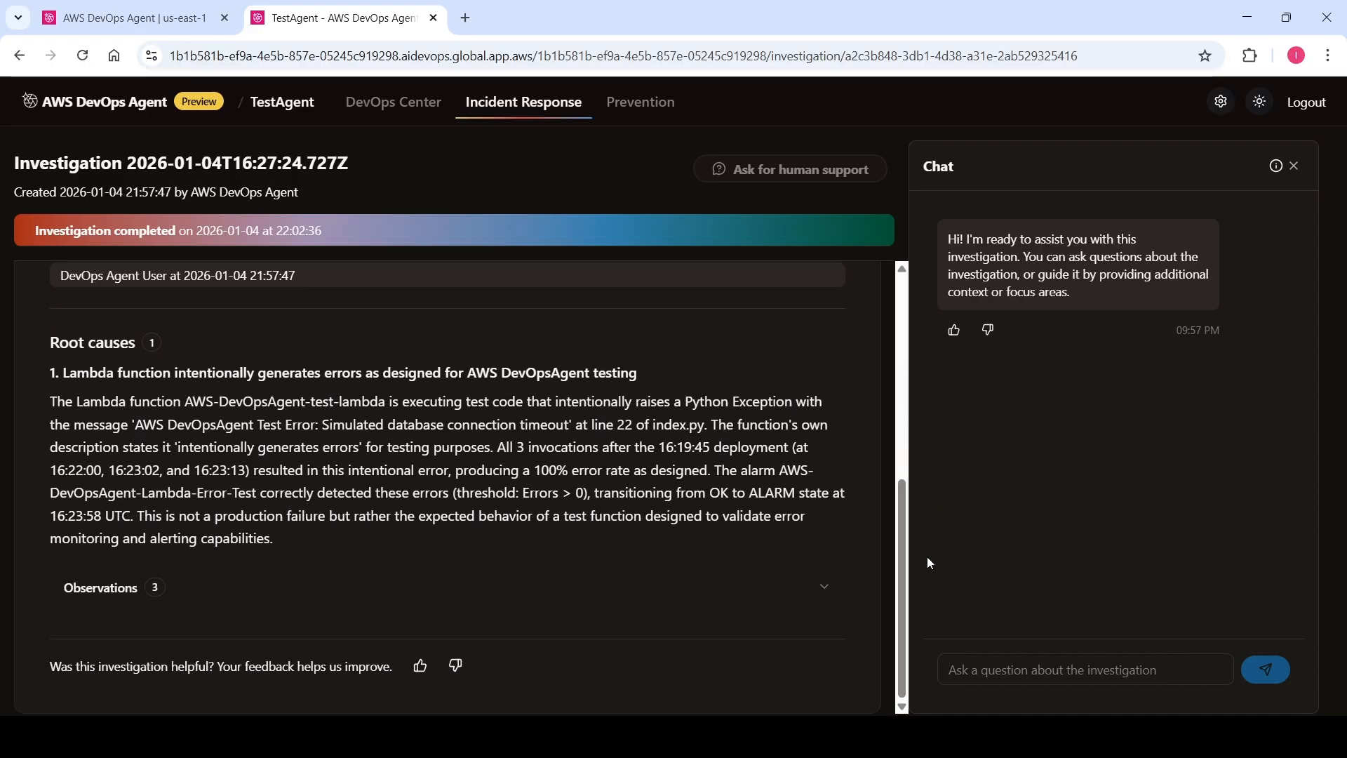
pyautogui.click(112, 604)
pyautogui.moveTo(904, 490); pyautogui.dragTo(901, 315)
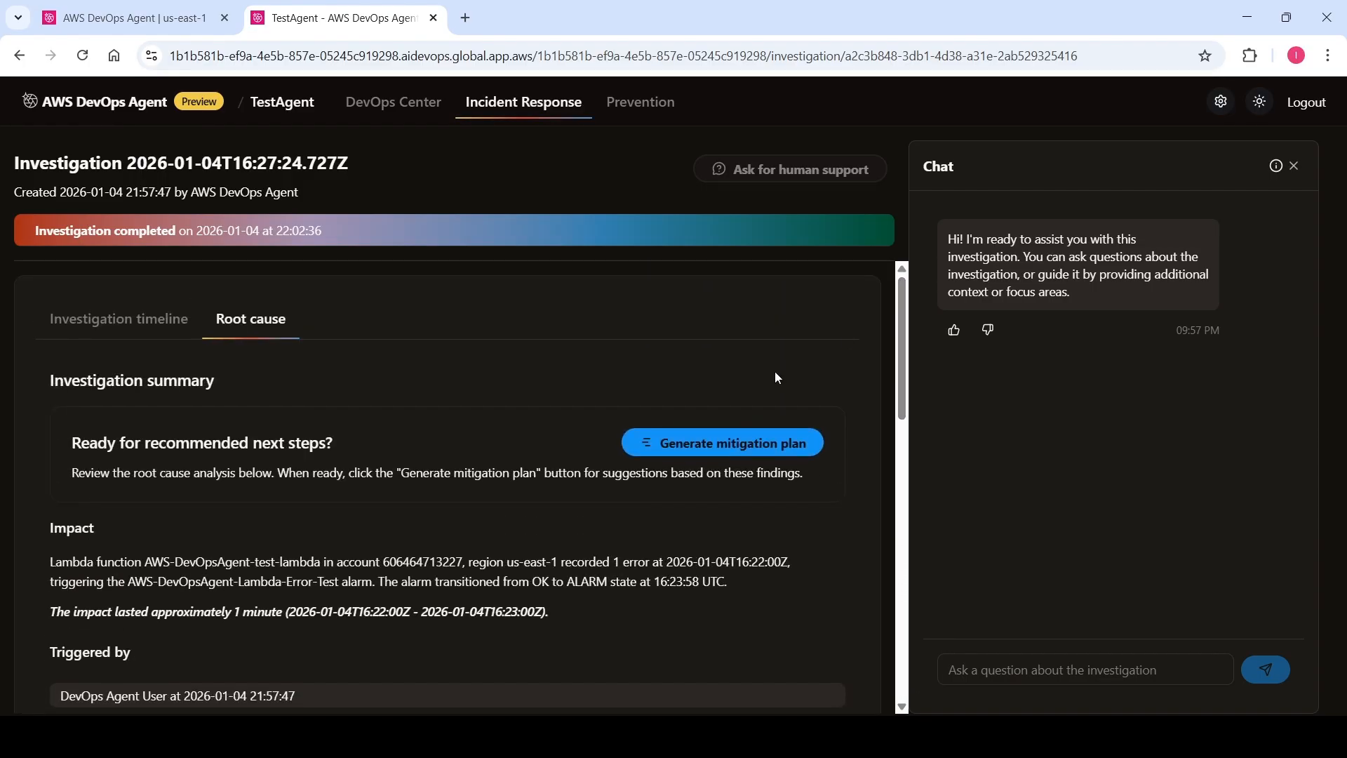
# Generate a mitigation plan from the investigation's root cause findings and view the Prevention recommendations
pyautogui.click(733, 450)
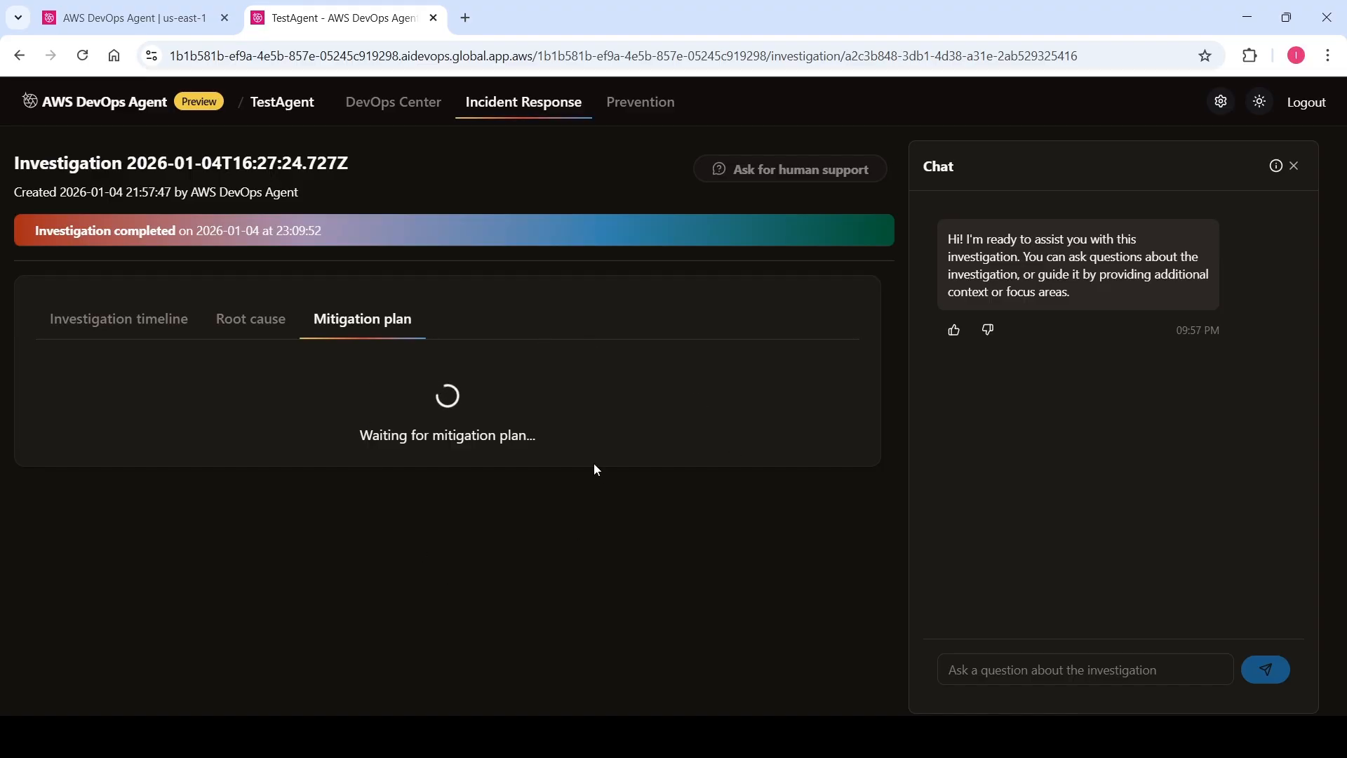
pyautogui.click(635, 113)
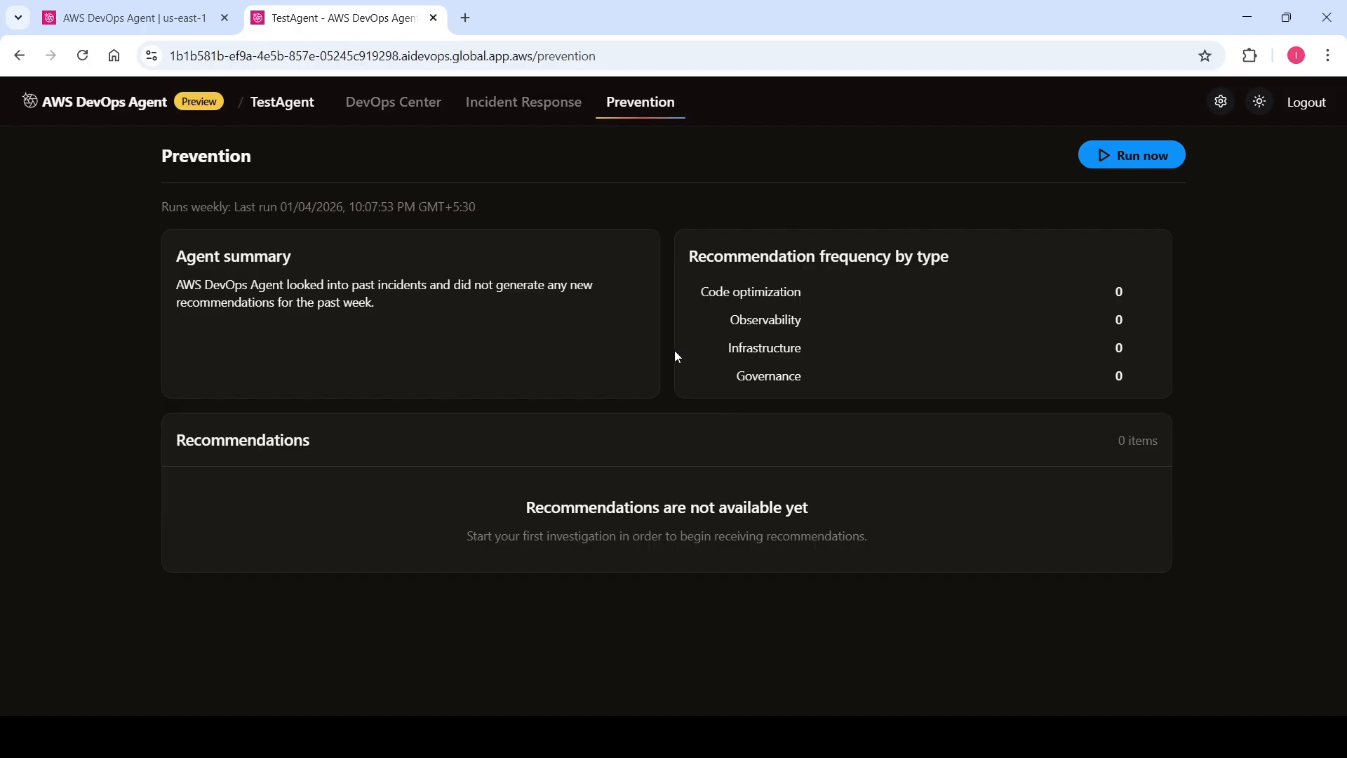
# Reopen Investigation 2026-01-04T16:27:24.727Z from Incident Response and read its mitigation plan
pyautogui.click(519, 114)
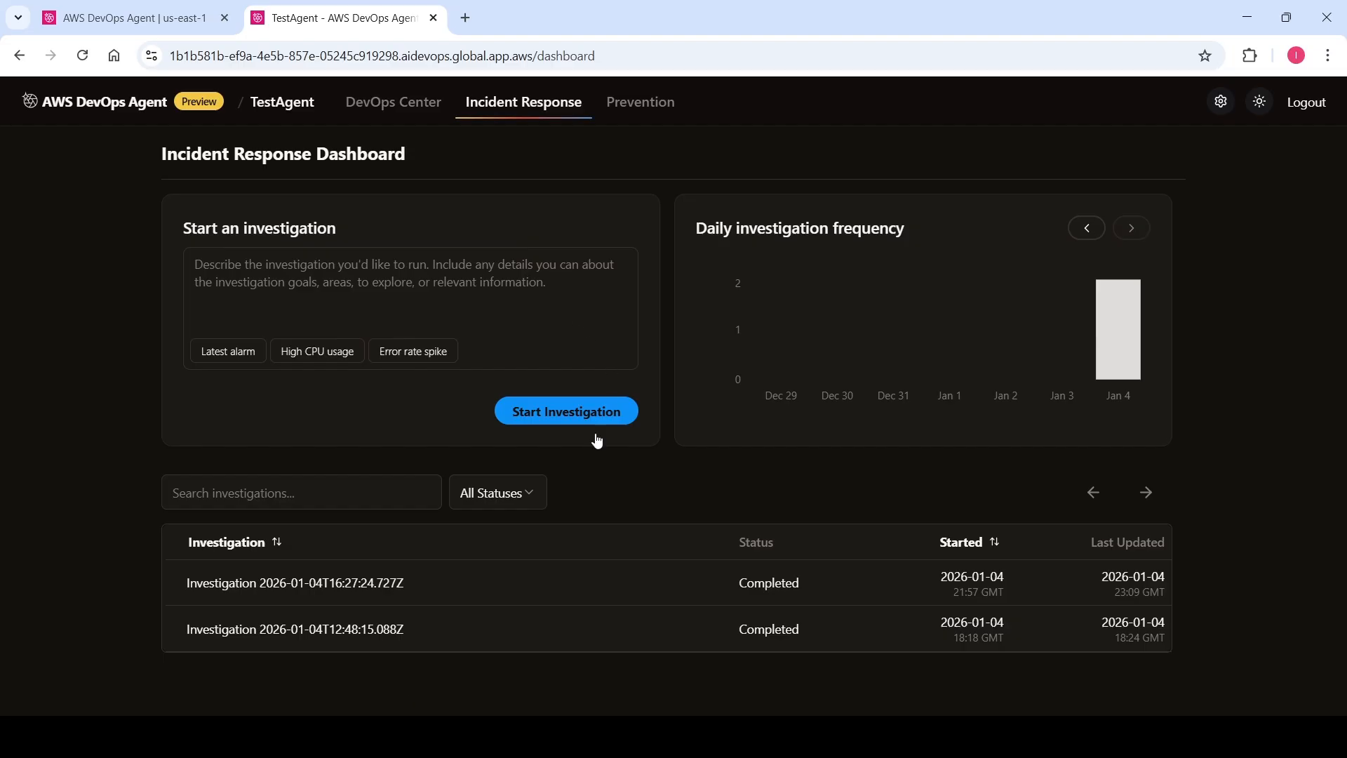
pyautogui.click(368, 584)
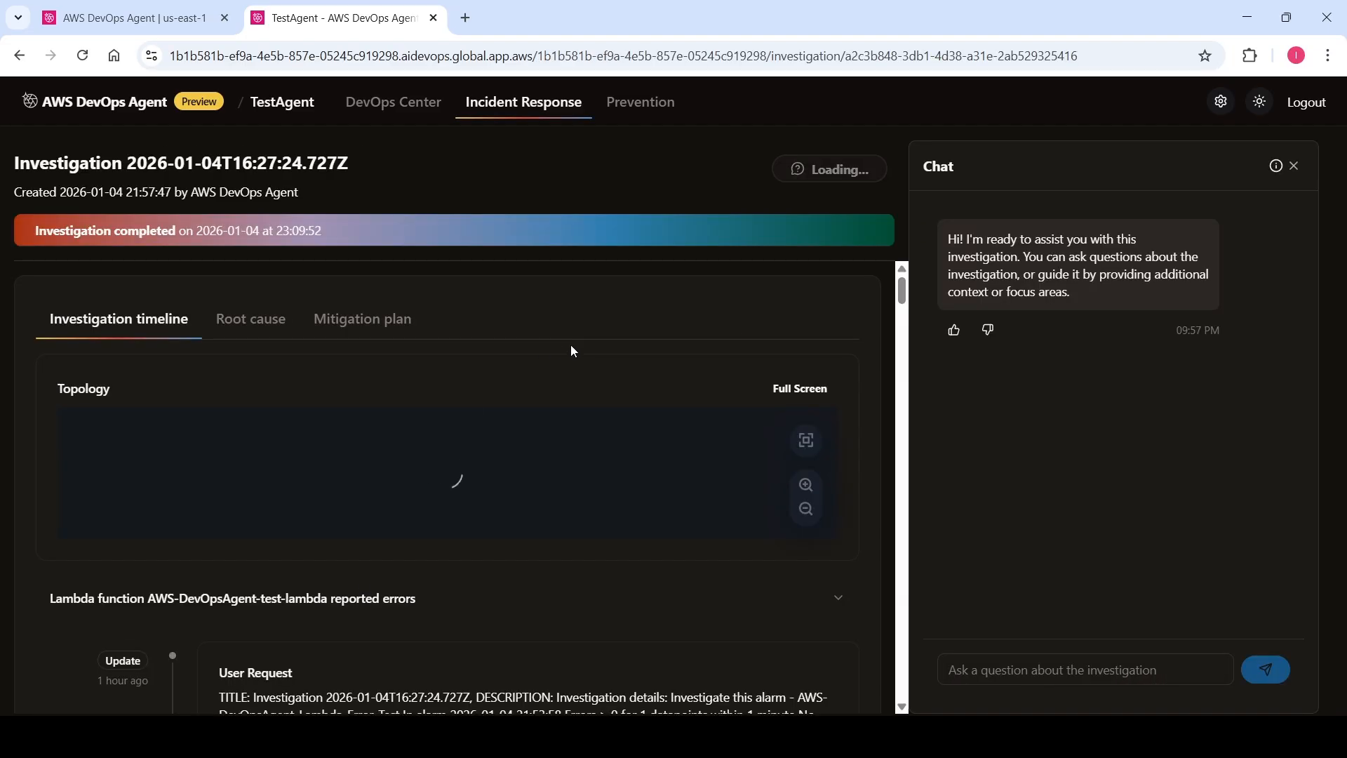
pyautogui.click(373, 334)
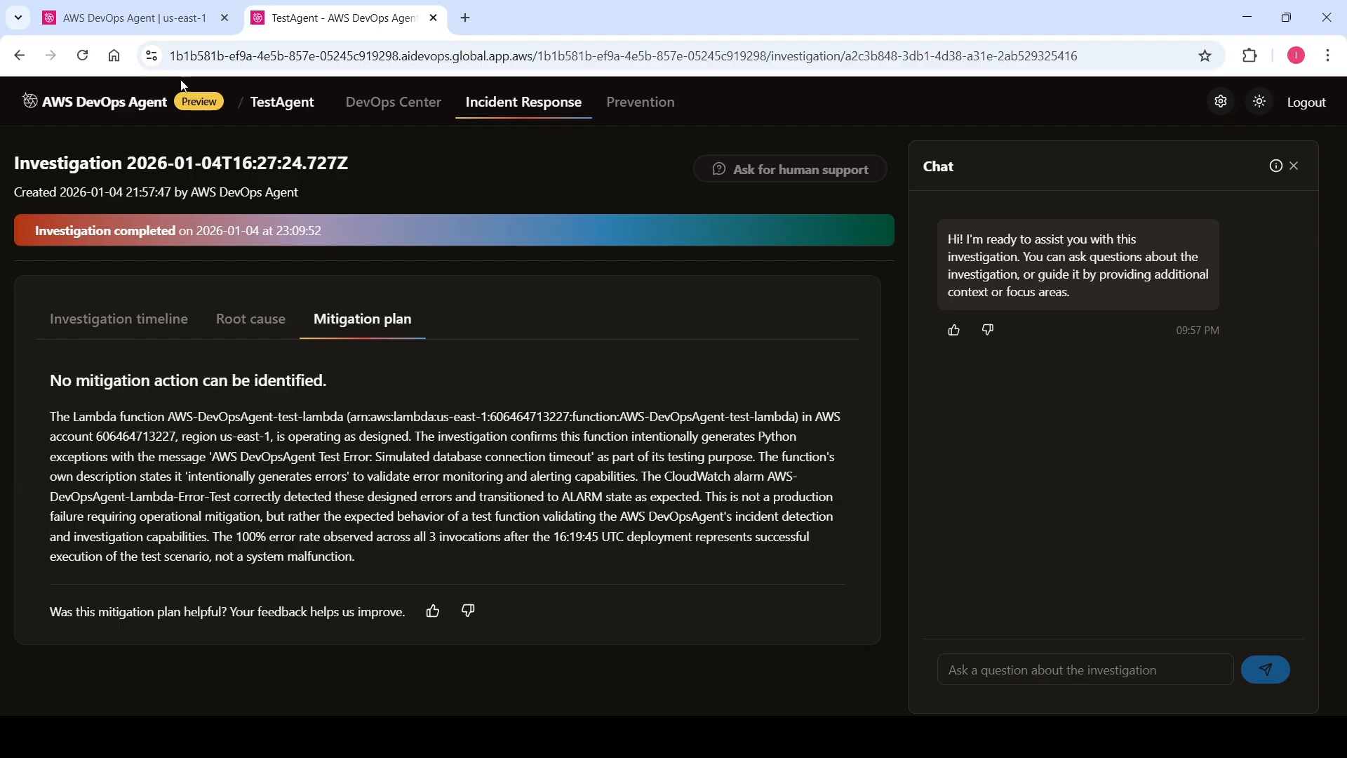
# Switch to the AWS console, open the TestAgent Agent Space details and review the cloud sources among its capabilities
pyautogui.click(130, 18)
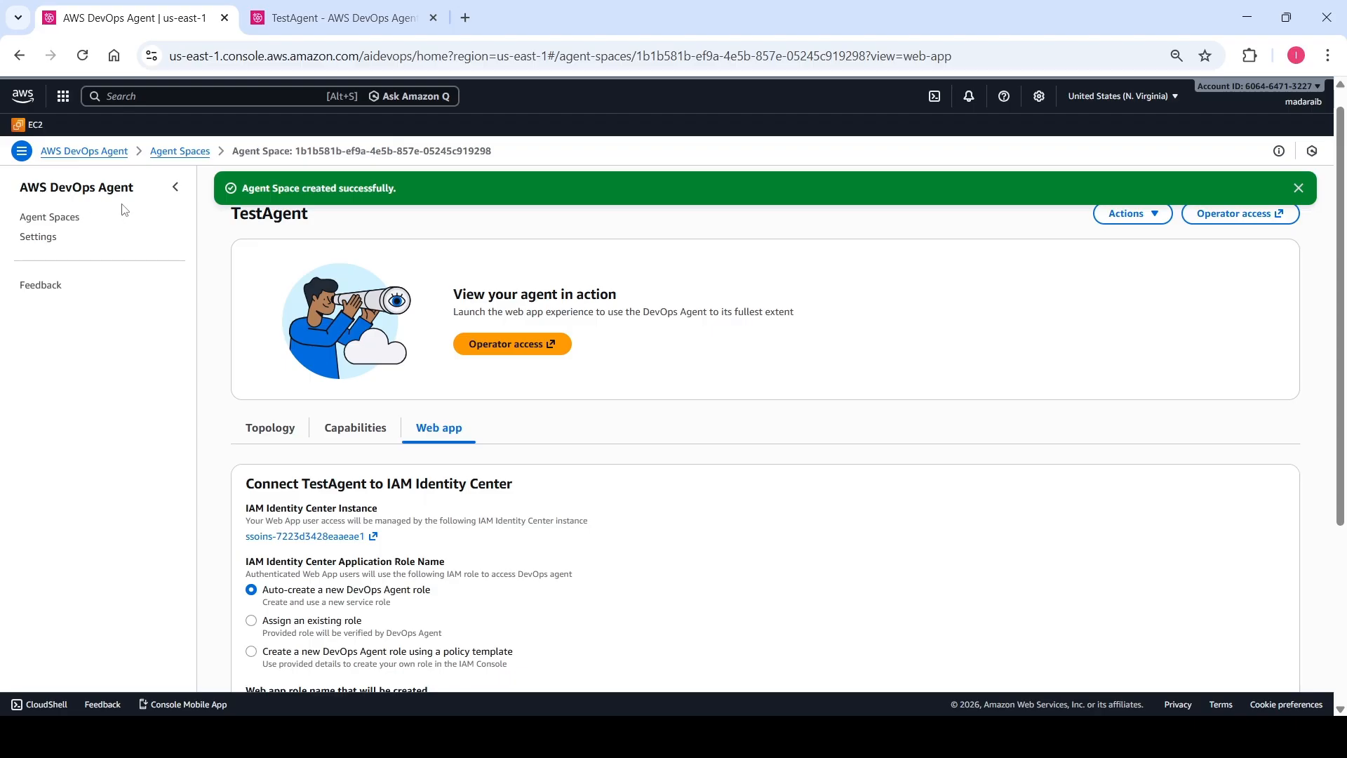
pyautogui.click(59, 224)
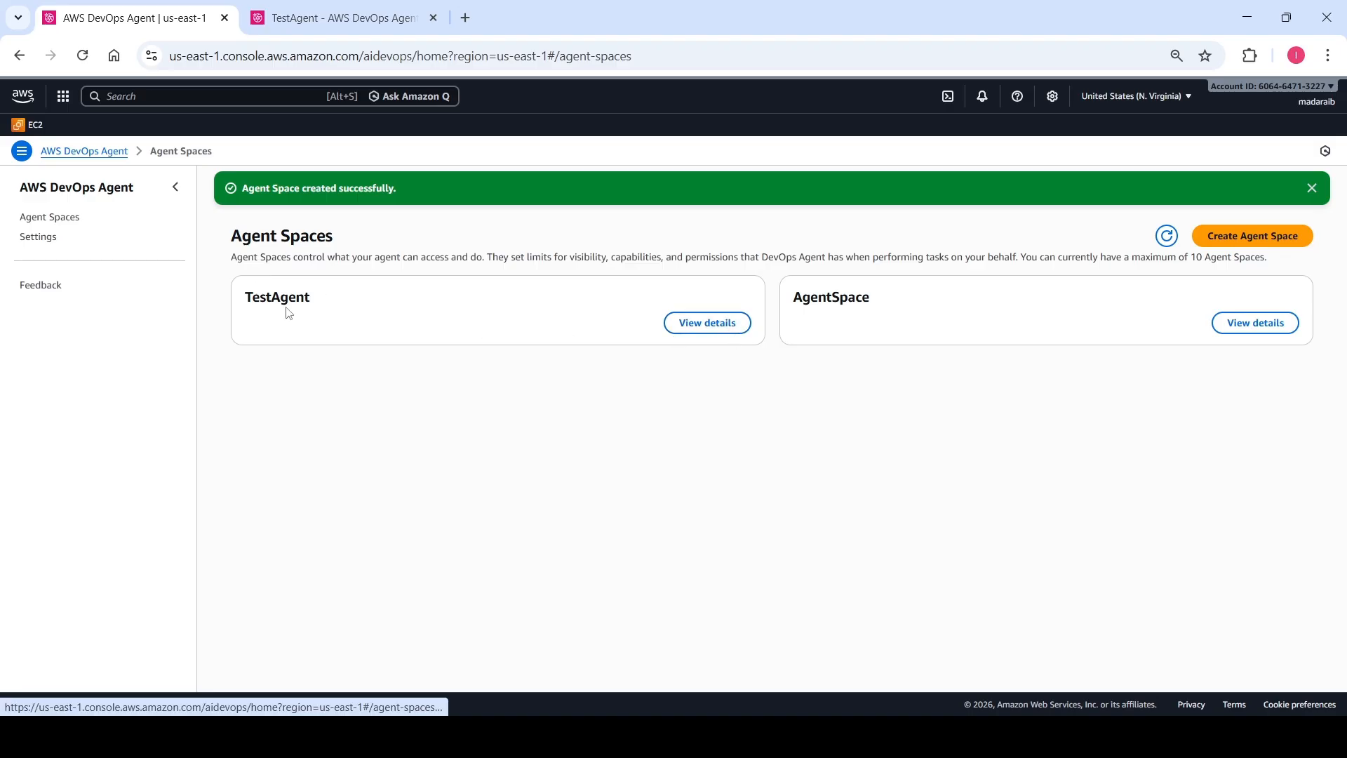
pyautogui.click(723, 326)
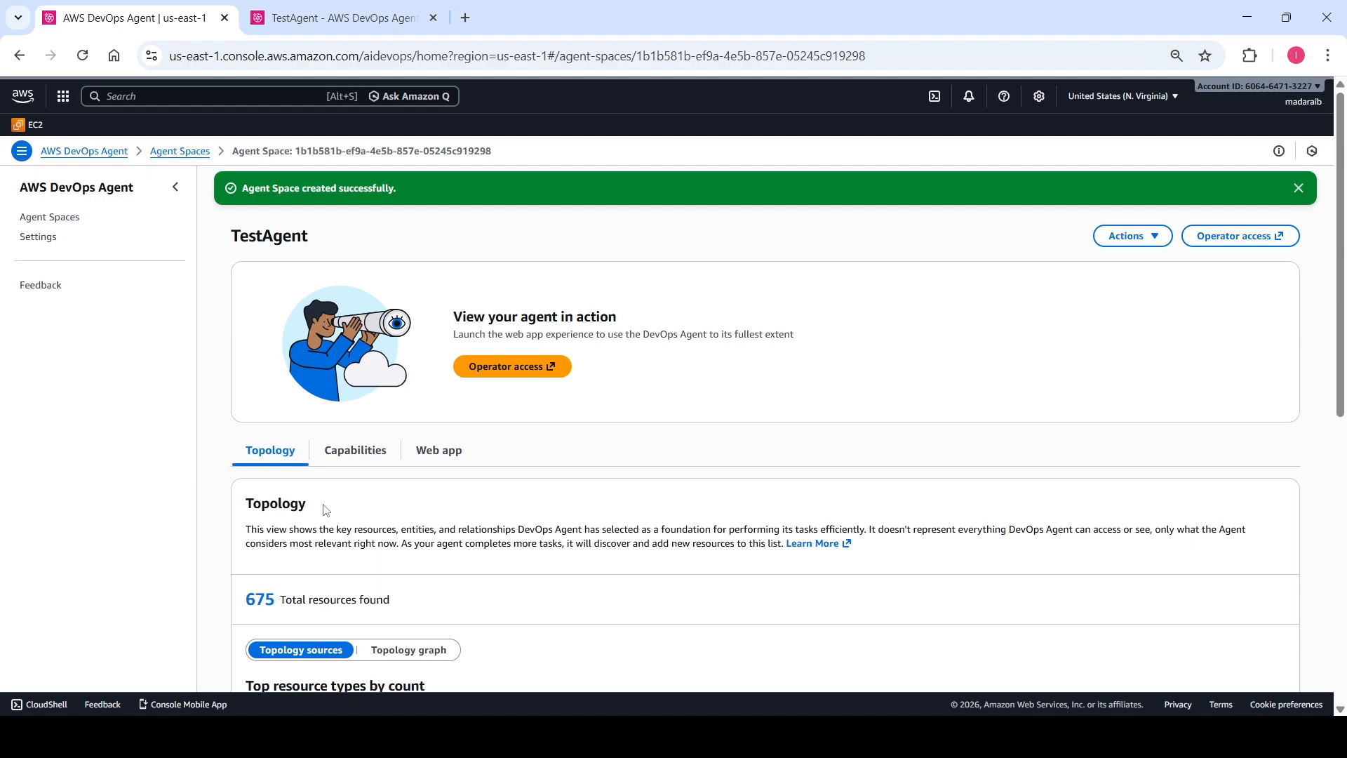
pyautogui.click(362, 452)
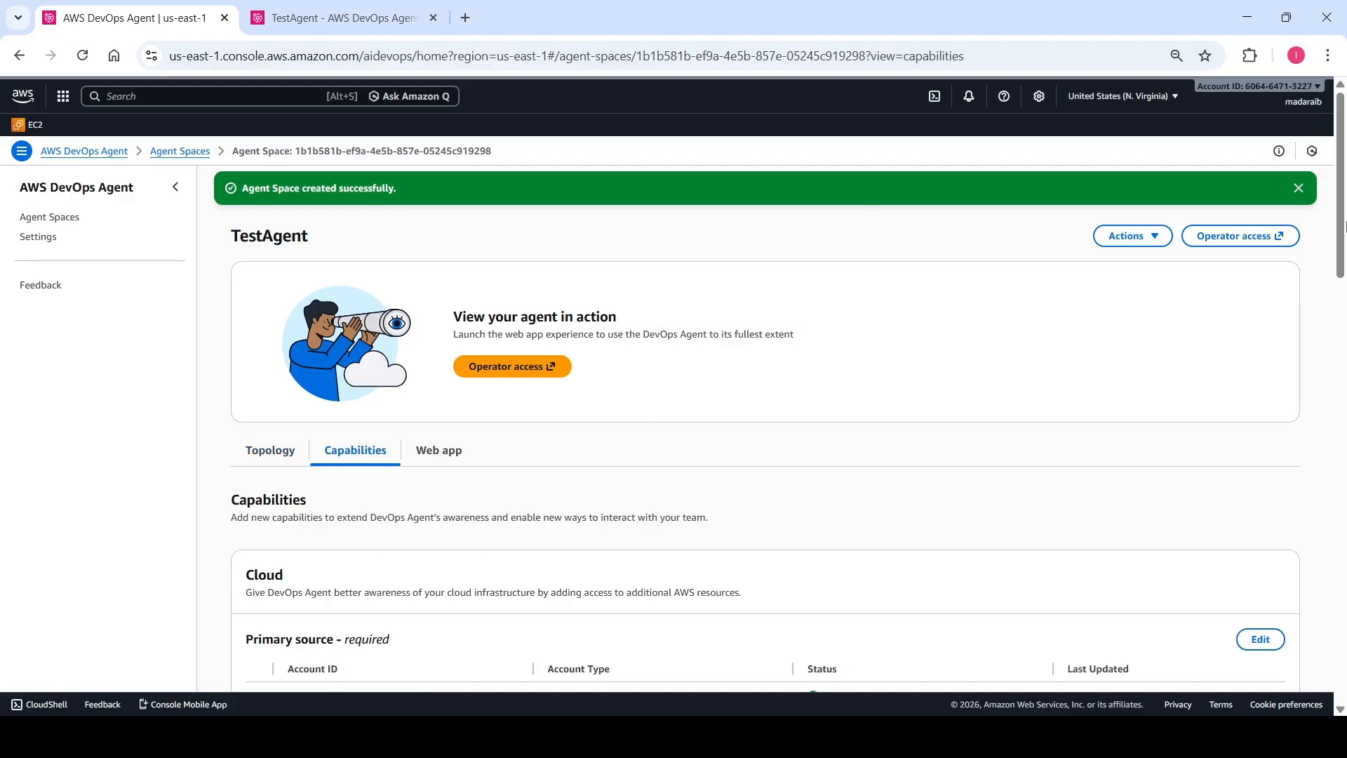
pyautogui.moveTo(1342, 216)
pyautogui.mouseDown()
pyautogui.moveTo(1342, 258)
pyautogui.moveTo(1342, 233)
pyautogui.mouseUp()
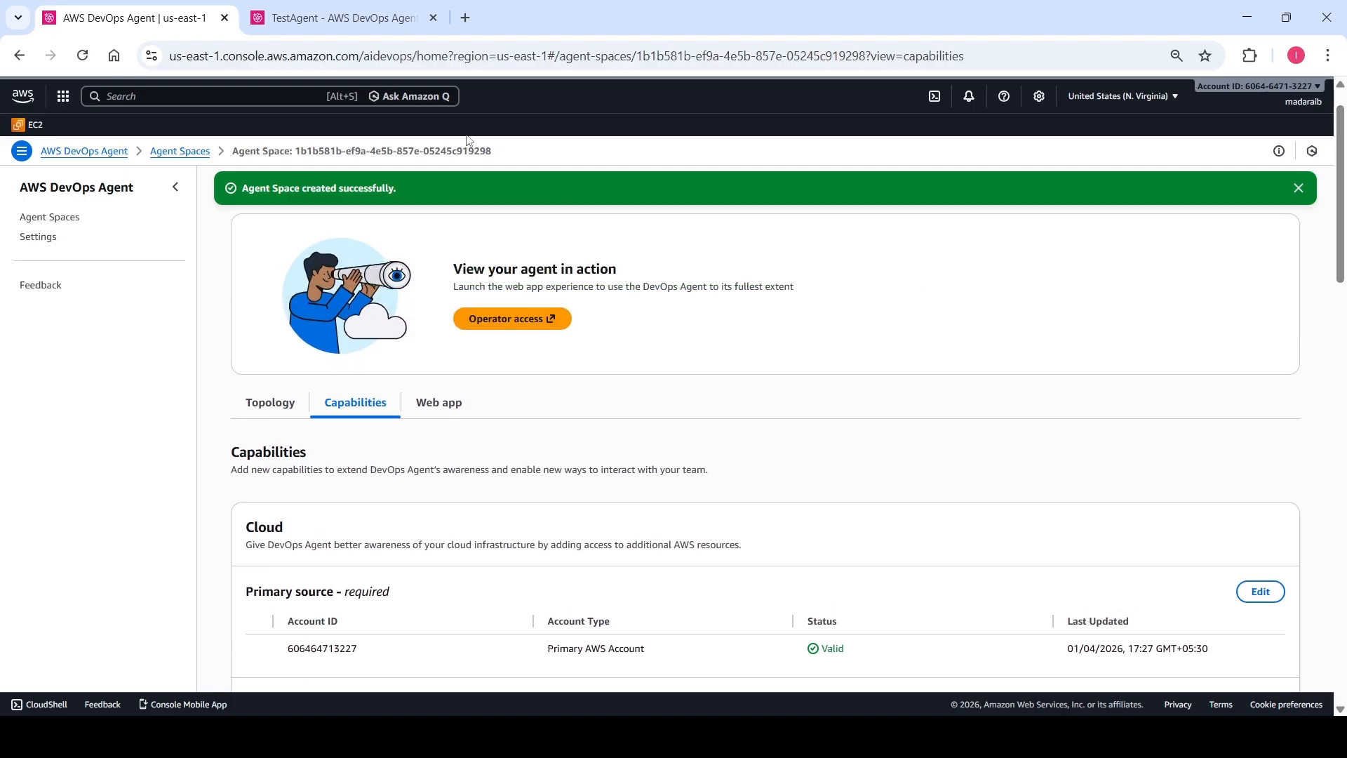
# Switch back to the TestAgent operator web app, revisit Investigation 2026-01-04T16:27:24.727Z from the dashboard and check the Prevention page
pyautogui.click(374, 9)
pyautogui.click(281, 114)
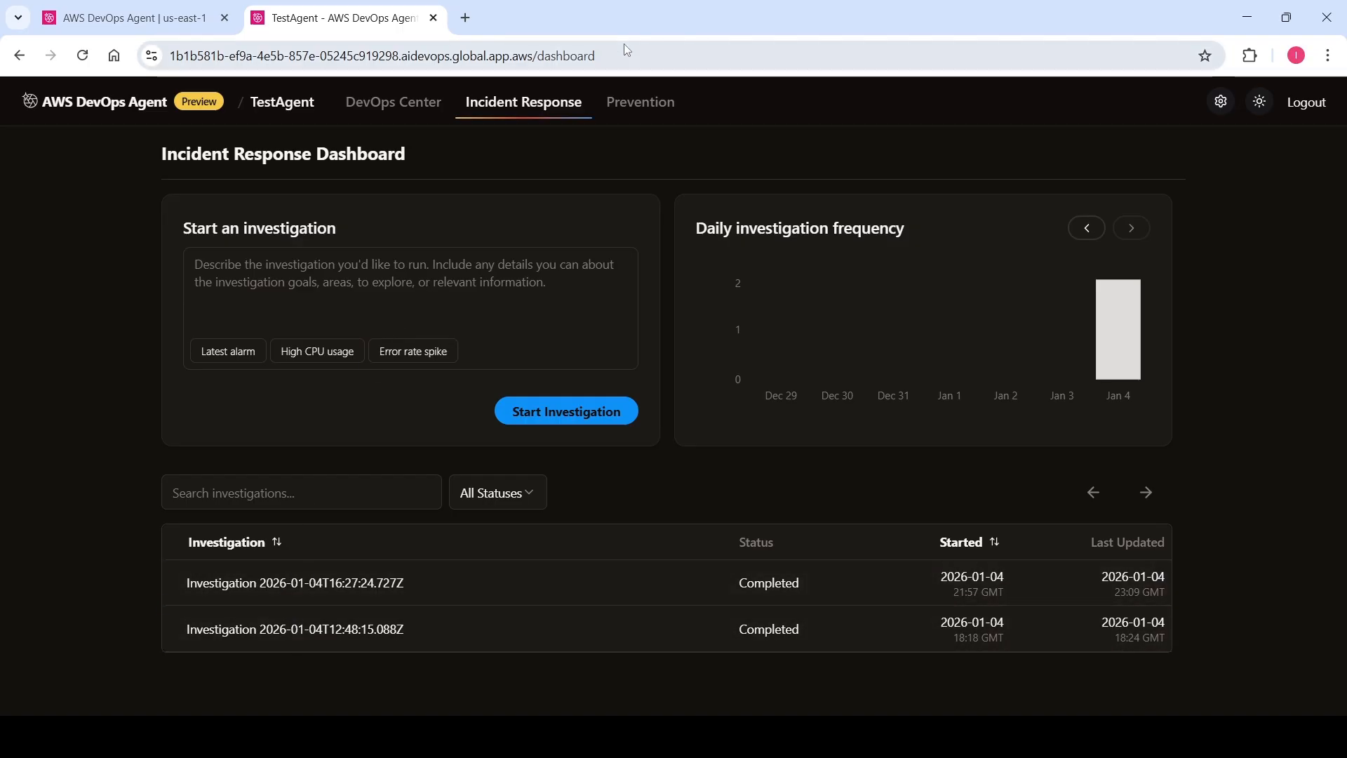
pyautogui.click(375, 589)
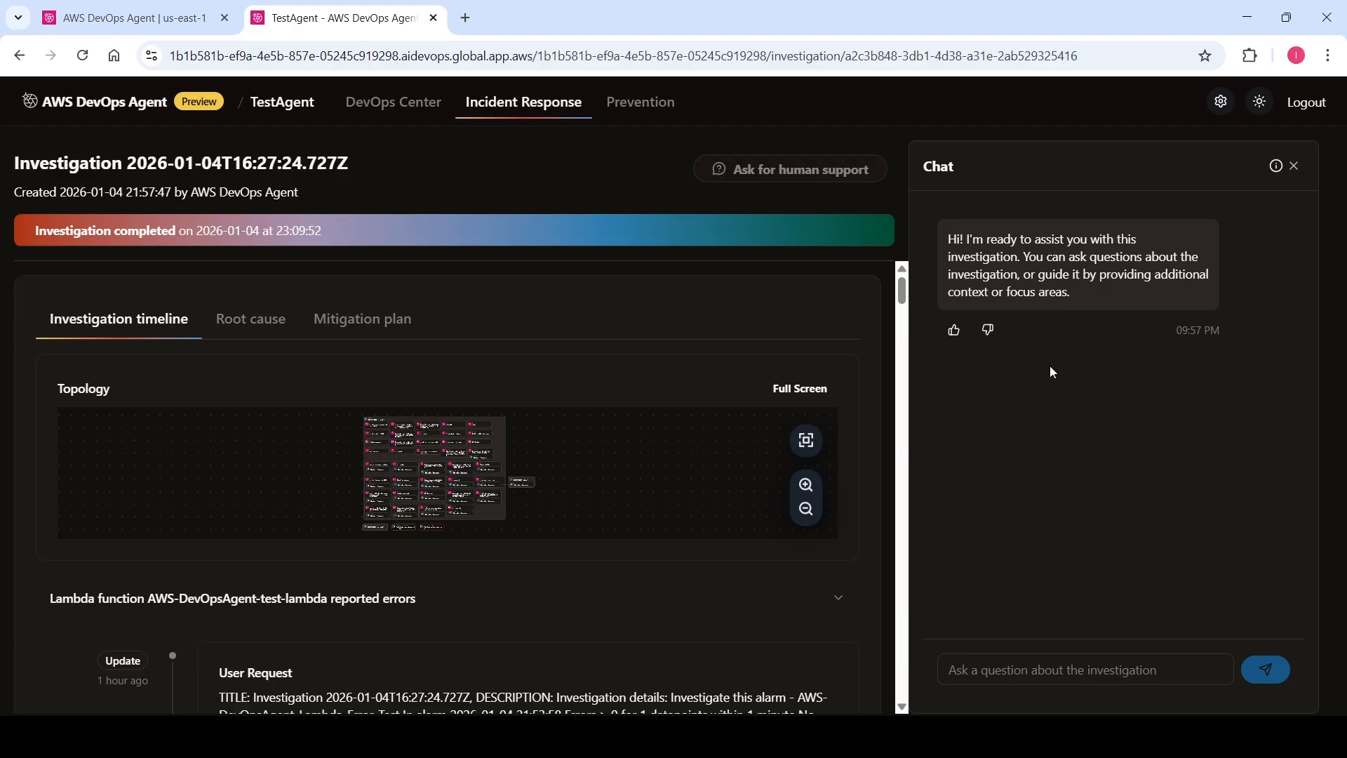
pyautogui.click(643, 105)
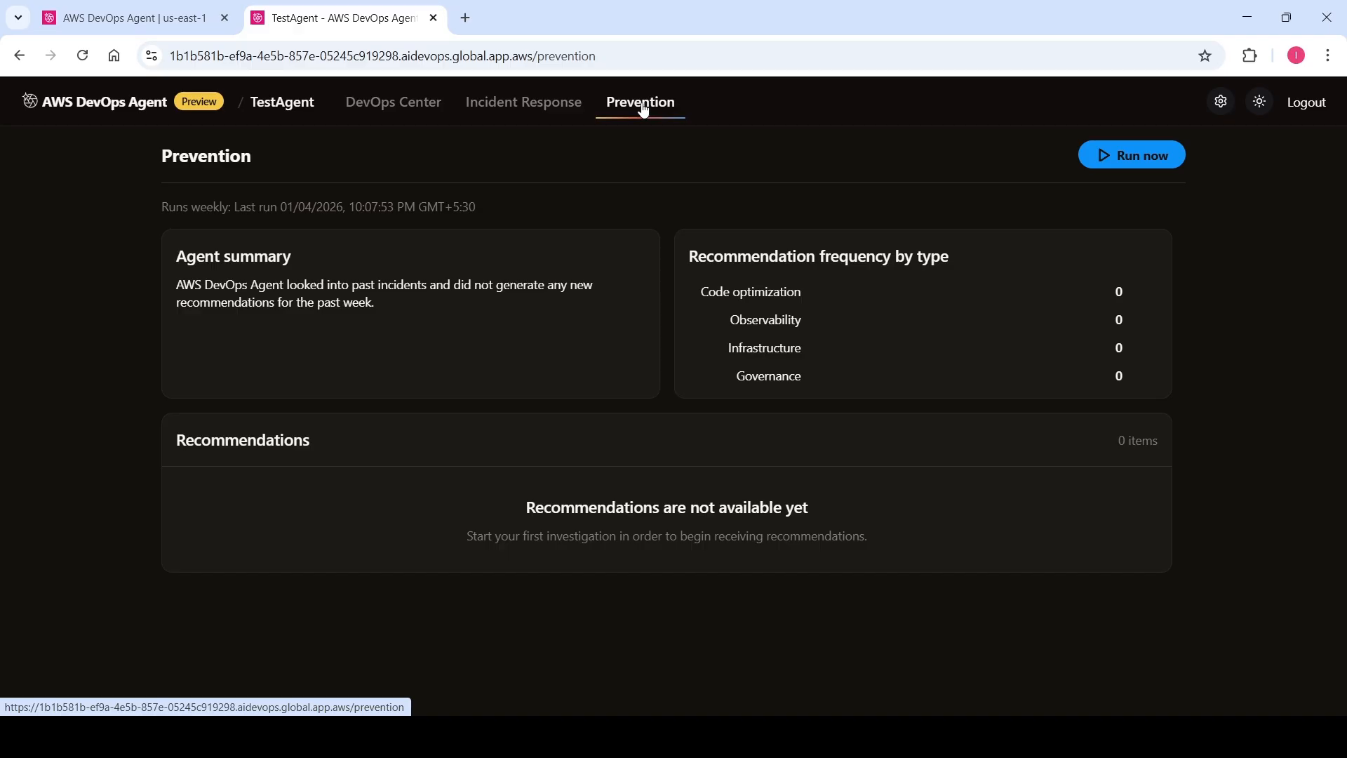